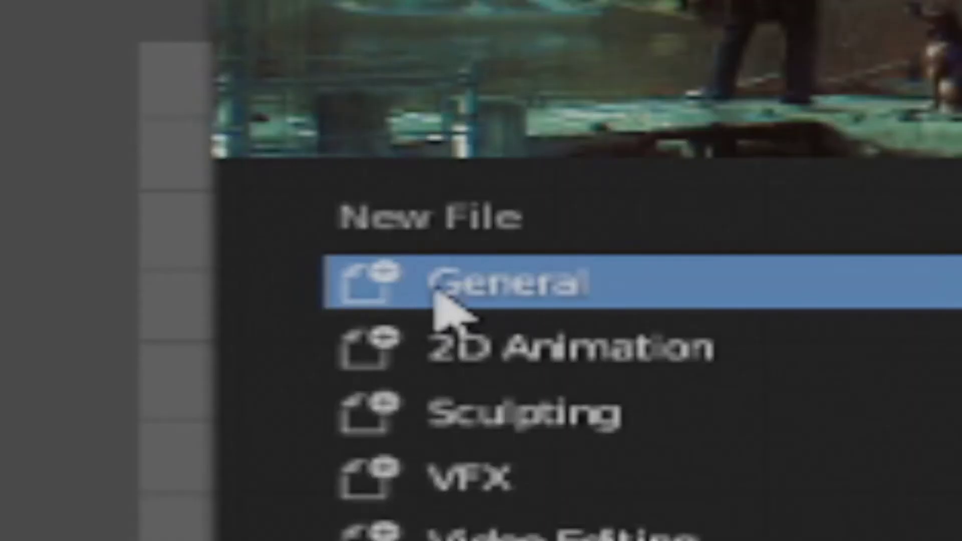
# Create a new General file and delete the default cube
pyautogui.click(389, 298)
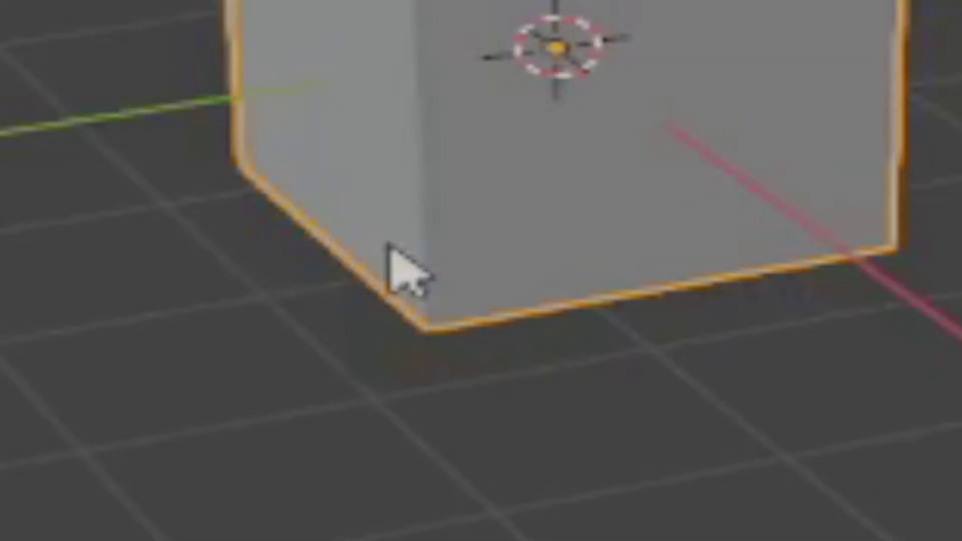
pyautogui.press('x')
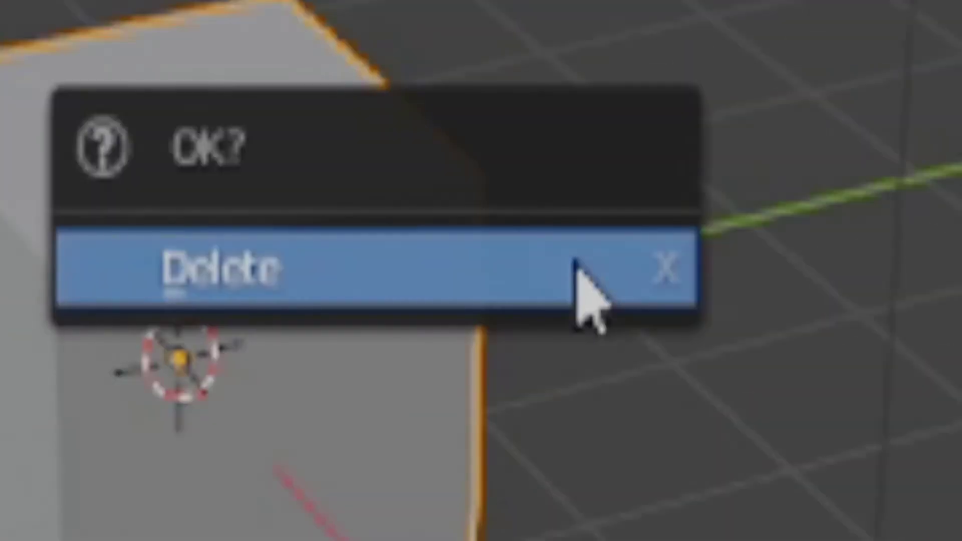
pyautogui.click(576, 266)
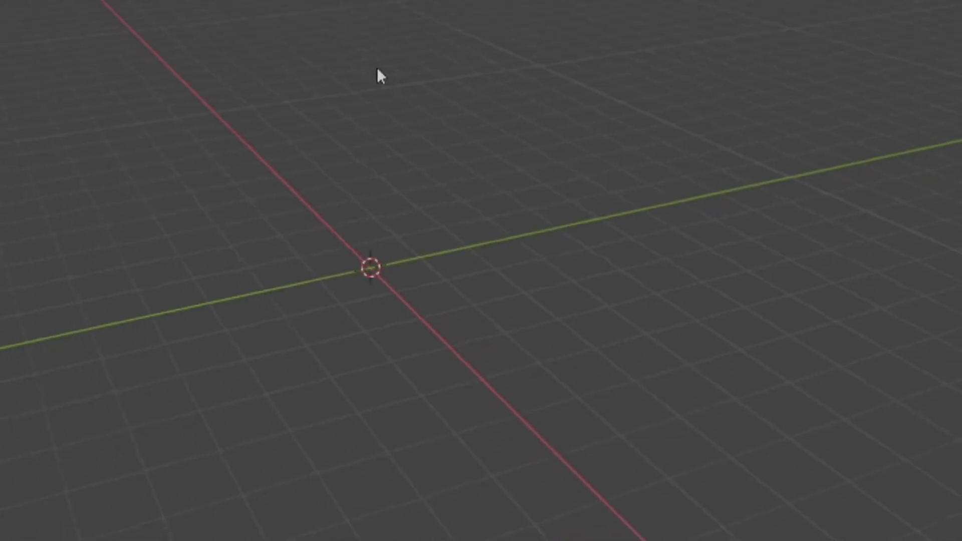
# Add a Motion Tracking workspace from the VFX workspace templates
pyautogui.click(408, 19)
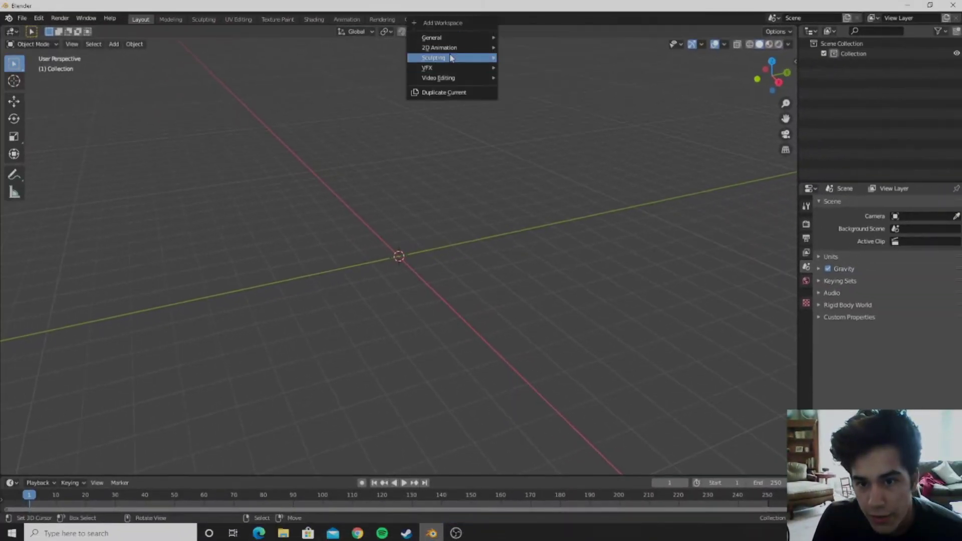
pyautogui.moveTo(453, 68)
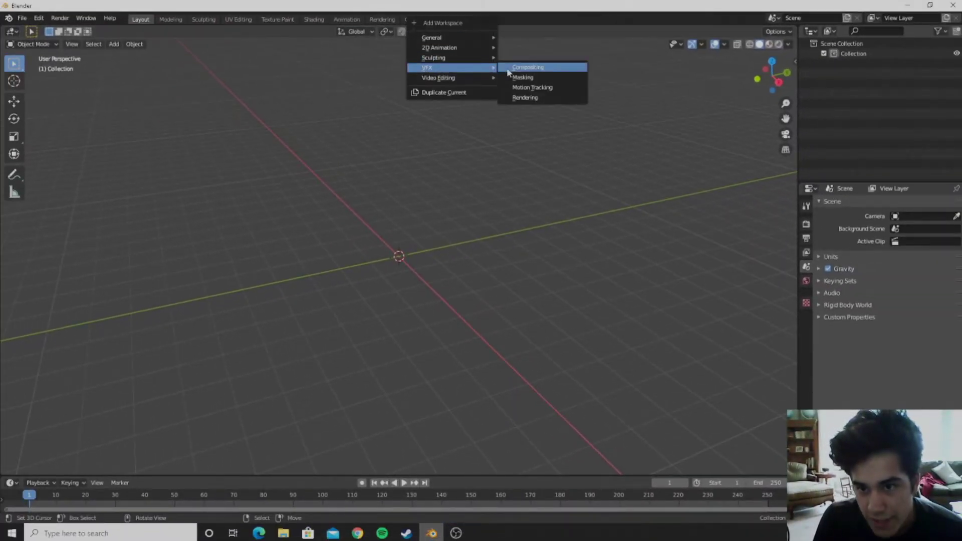
pyautogui.click(525, 89)
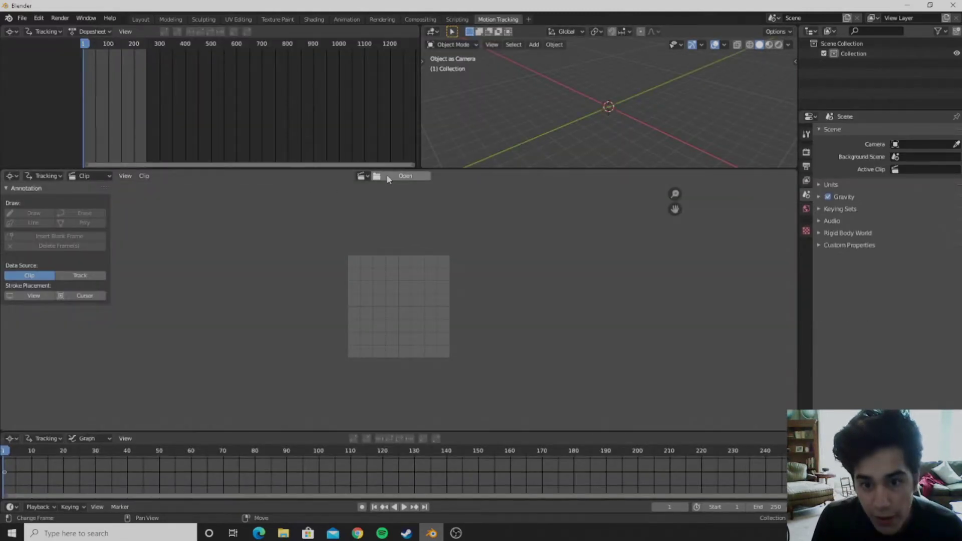
# Load the truck footage MVI_9296.MP4 into the clip editor
pyautogui.click(403, 176)
pyautogui.click(257, 407)
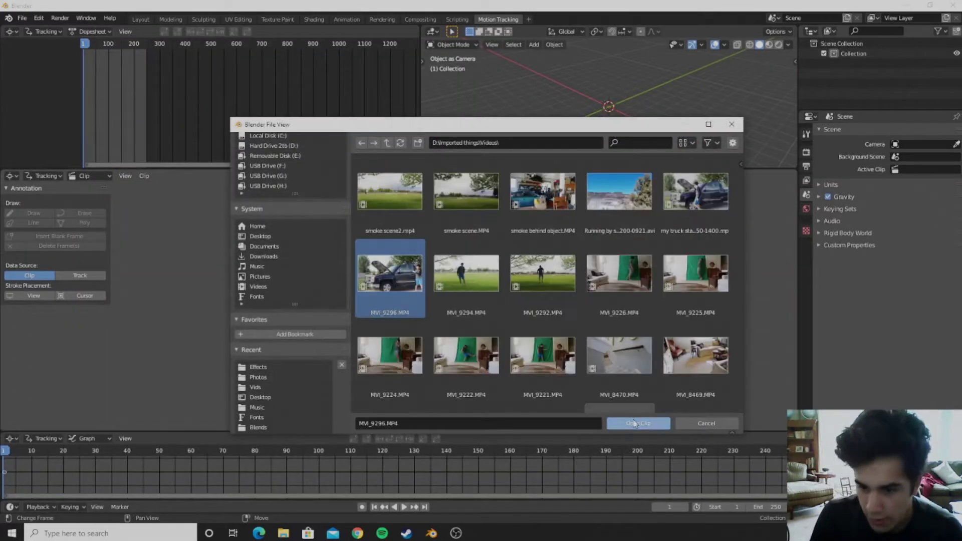
pyautogui.click(633, 422)
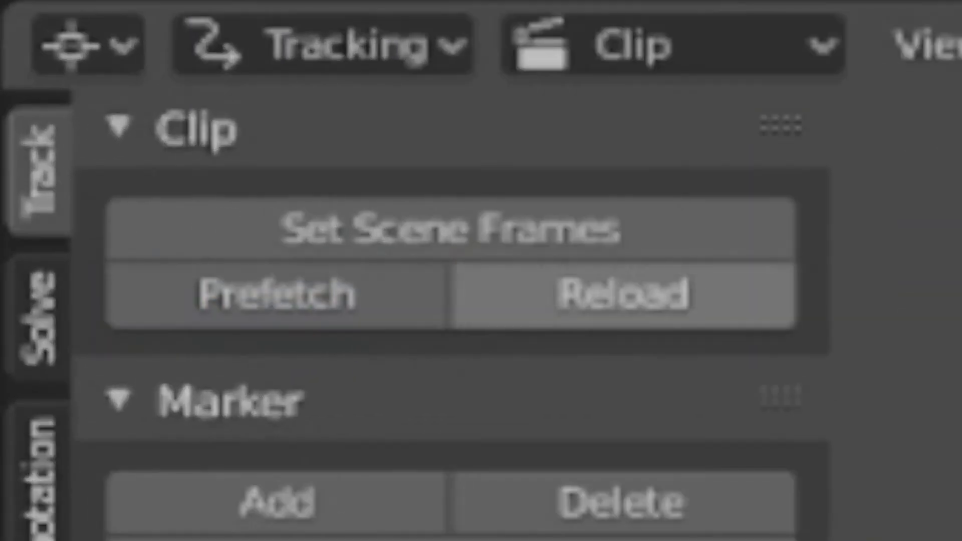
# Match the scene frame range to the clip, scrub through the footage and return to the first frame
pyautogui.click(122, 206)
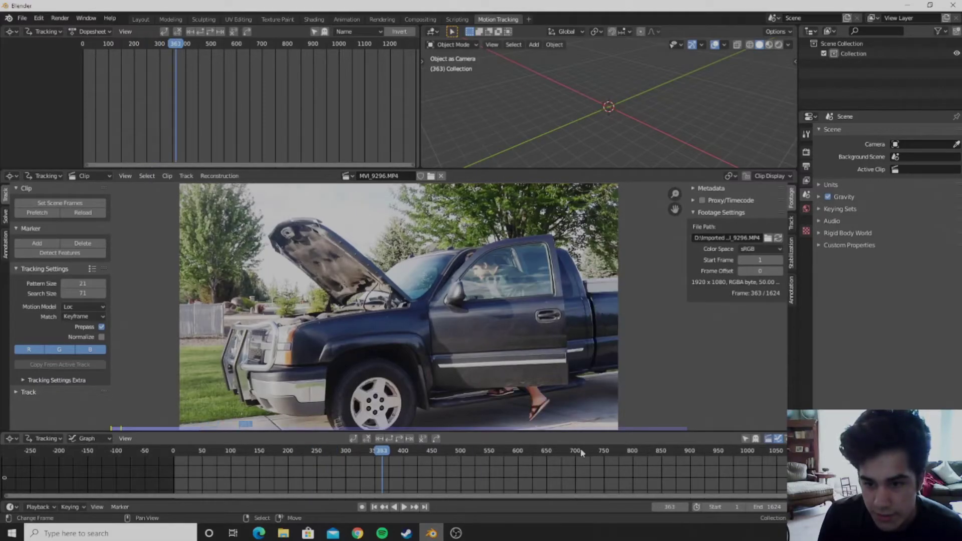
pyautogui.moveTo(580, 451); pyautogui.dragTo(647, 443)
pyautogui.hotkey('shift', 'Left')
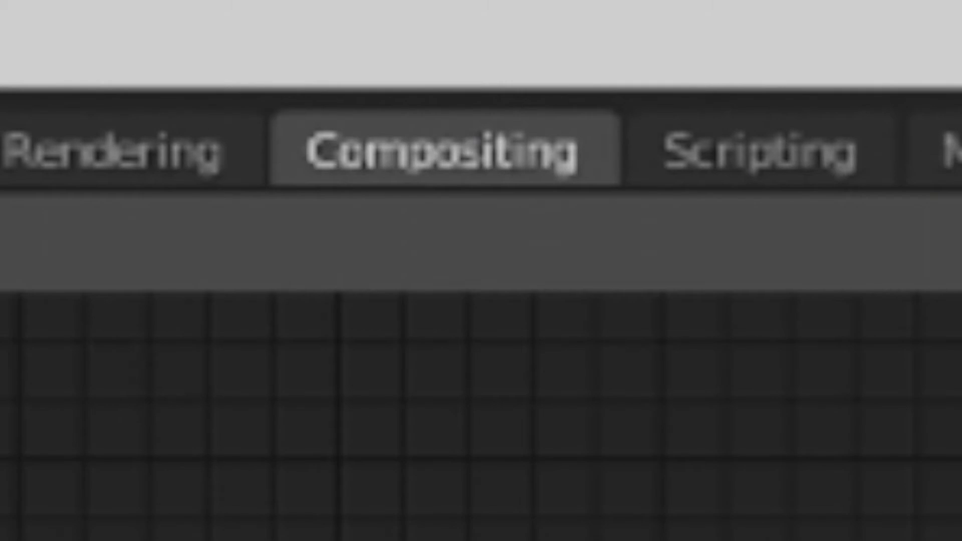
# In the Compositing workspace, delete the Render Layers node and move the Composite node aside to make room
pyautogui.click(441, 150)
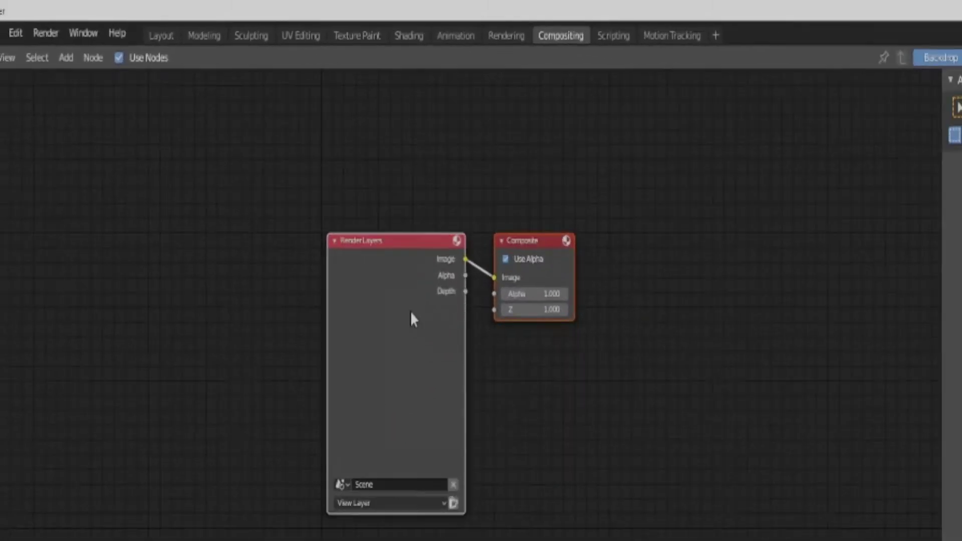
pyautogui.click(405, 305)
pyautogui.press('x')
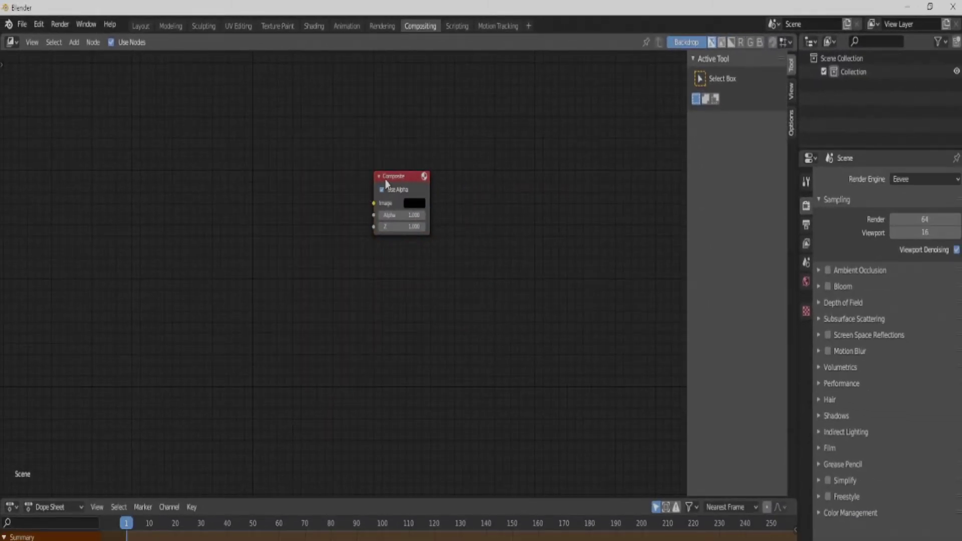
pyautogui.moveTo(385, 179); pyautogui.dragTo(494, 202)
# Add two Movie Clip nodes and assign the truck footage MVI_9296.MP4 to the upper one
pyautogui.hotkey('shift', 'a')
pyautogui.click(258, 259)
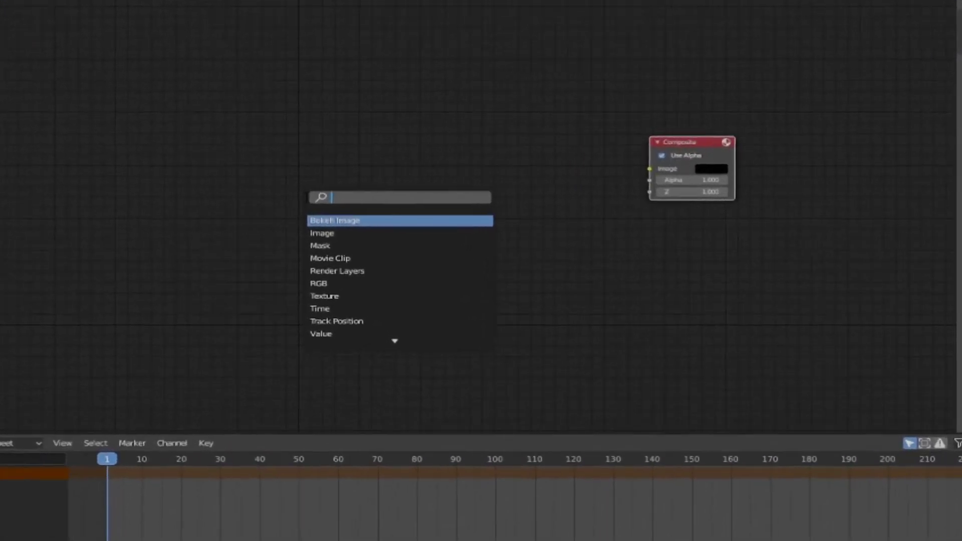
pyautogui.write('mov')
pyautogui.press('Return')
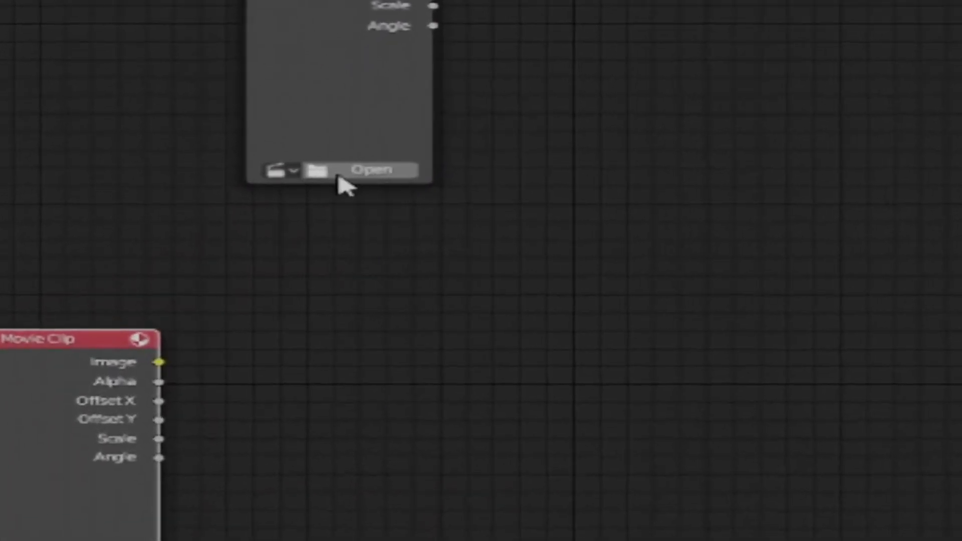
pyautogui.click(287, 169)
pyautogui.click(342, 201)
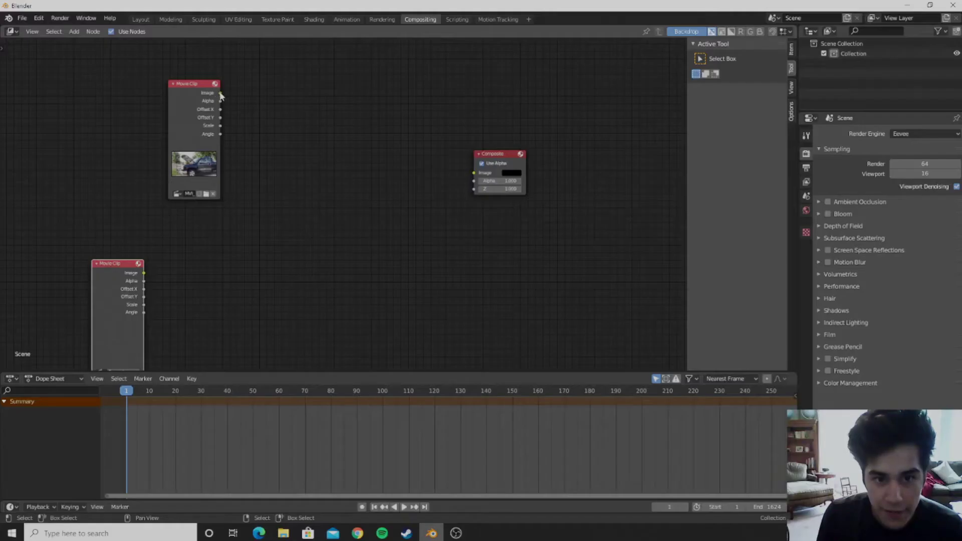
# Link the truck clip's image output to the Composite node and insert an Alpha Over node on that link
pyautogui.moveTo(221, 94); pyautogui.dragTo(474, 175)
pyautogui.moveTo(205, 98); pyautogui.dragTo(136, 137)
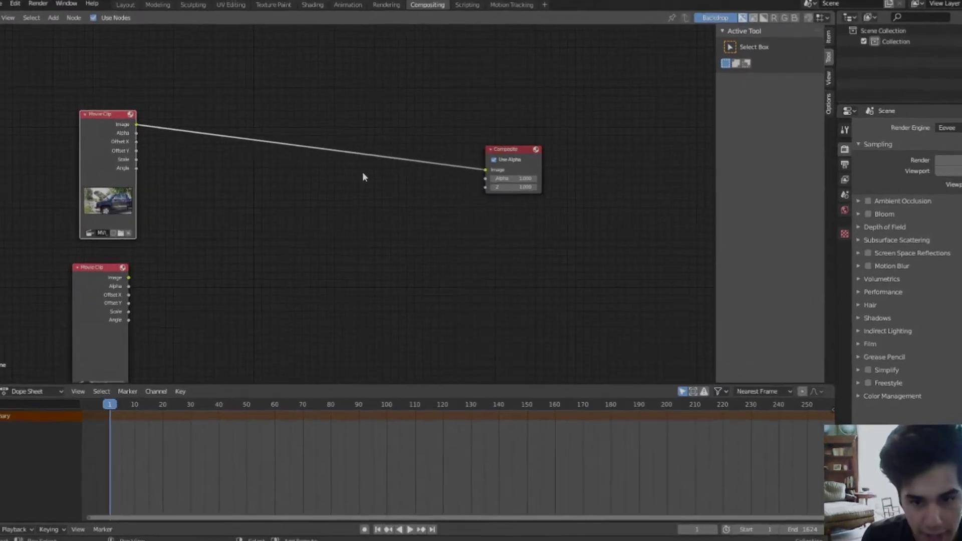
pyautogui.hotkey('shift', 'a')
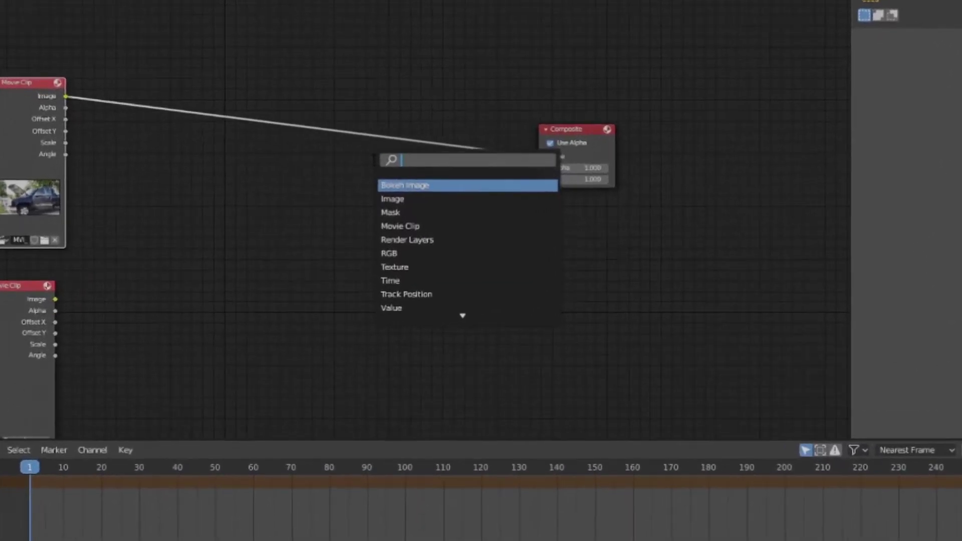
pyautogui.write('alp')
pyautogui.press('Return')
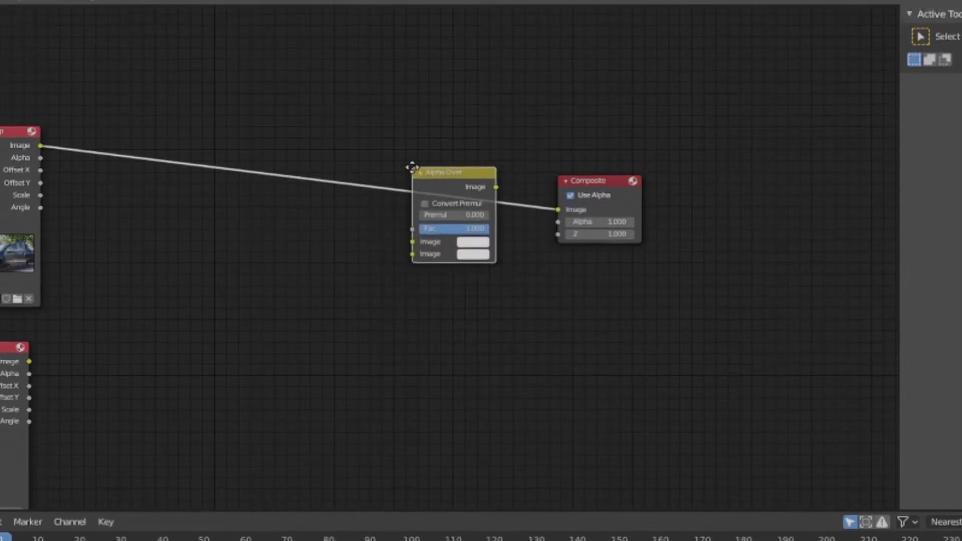
pyautogui.click(397, 139)
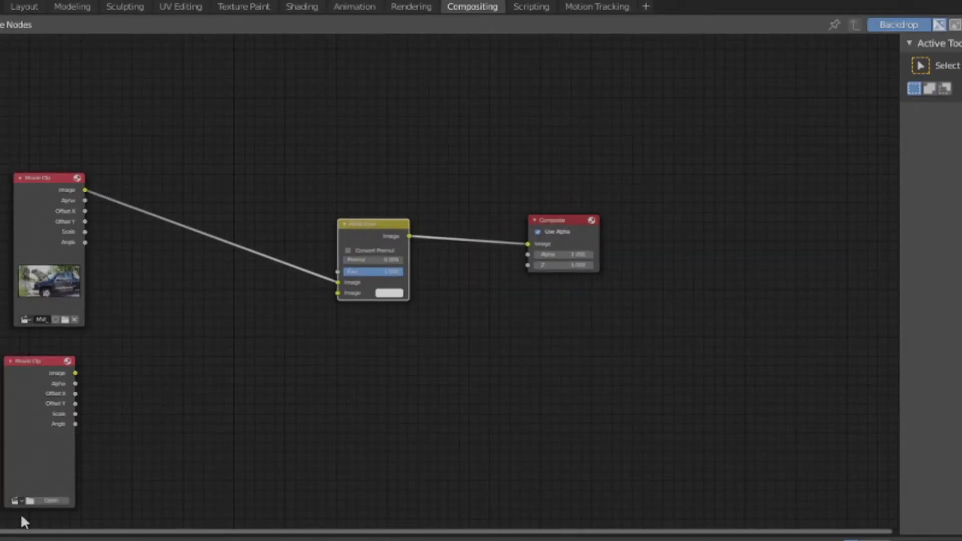
# Load SmokePlume_2_0222.mov into the empty lower Movie Clip node
pyautogui.click(42, 499)
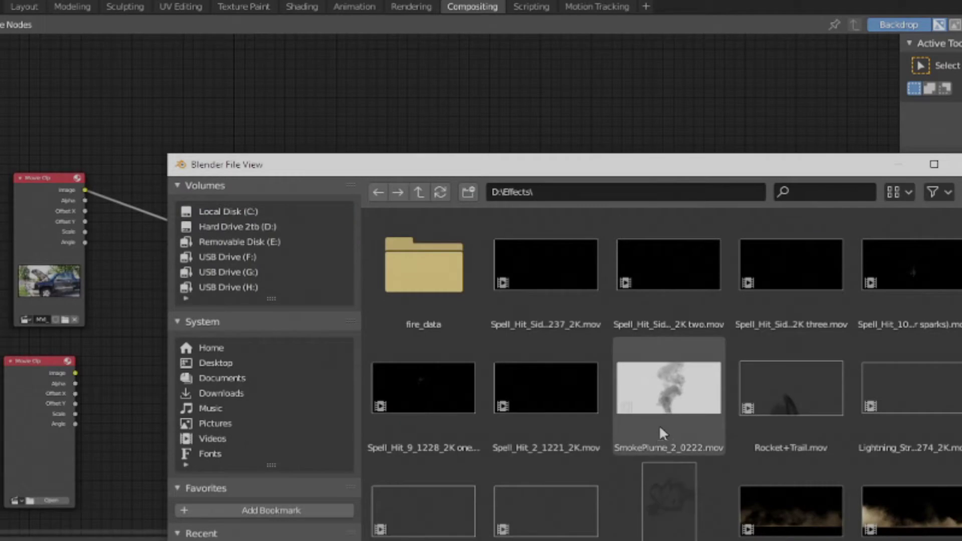
pyautogui.click(660, 410)
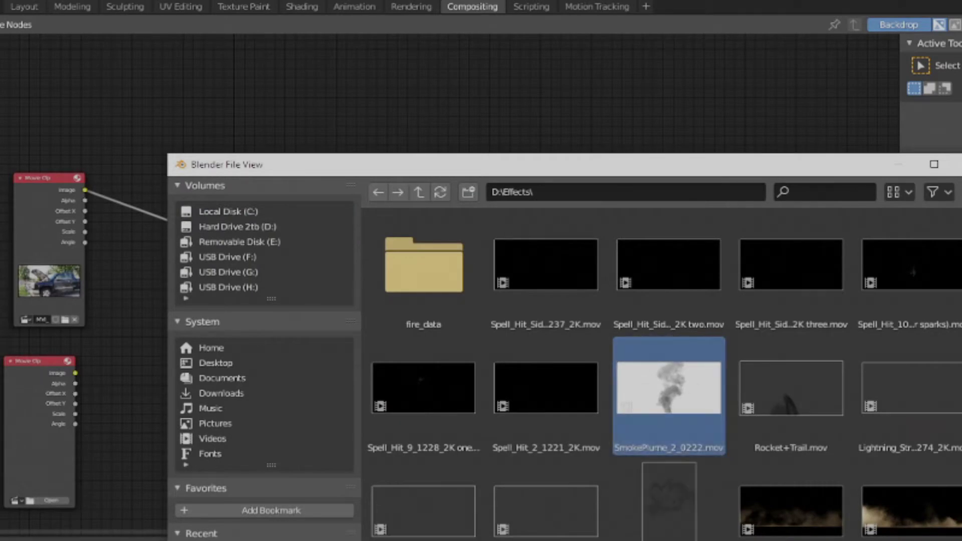
pyautogui.doubleClick(651, 441)
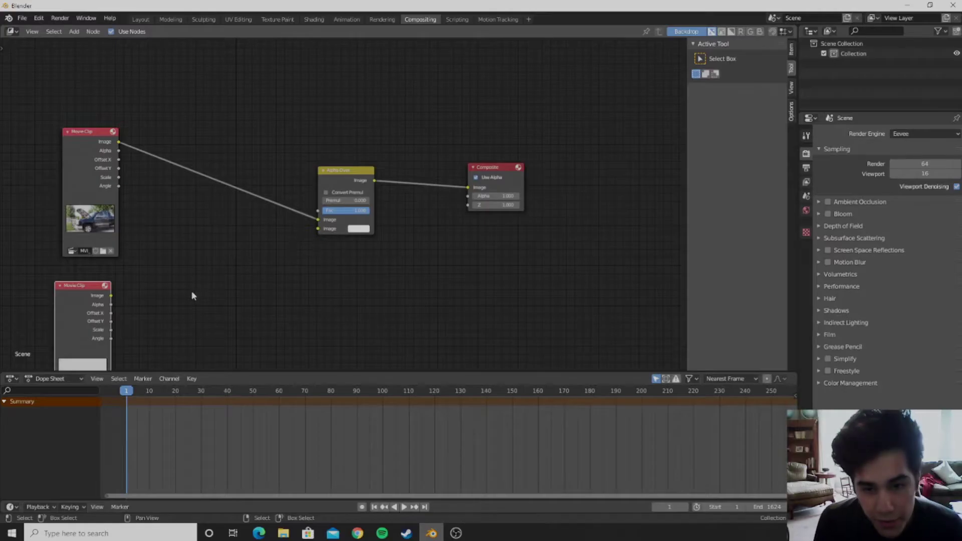
# Attach a Viewer node to the Alpha Over output and place it above the Composite node
pyautogui.keyDown('ctrl'); pyautogui.keyDown('shift'); pyautogui.click(341, 182); pyautogui.keyUp('shift'); pyautogui.keyUp('ctrl')
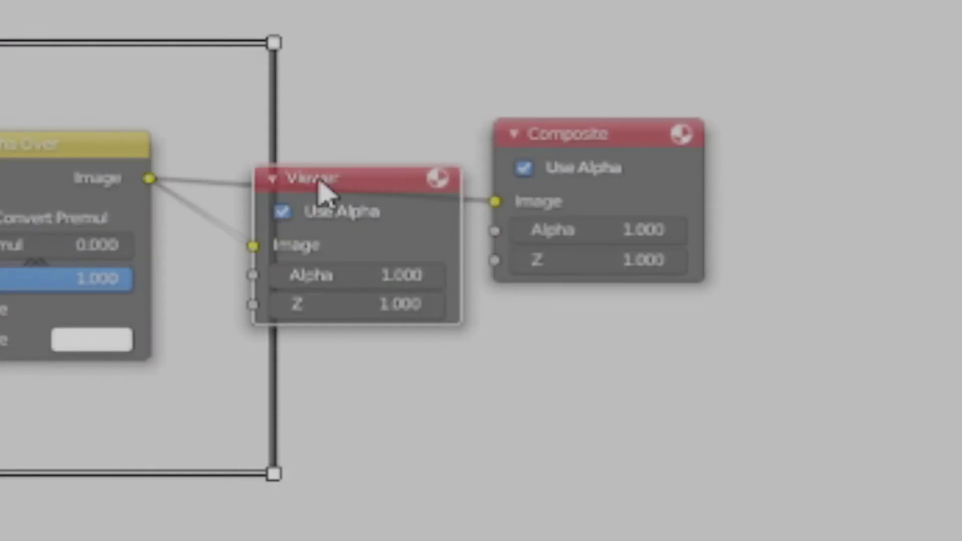
pyautogui.moveTo(323, 193); pyautogui.dragTo(311, 161)
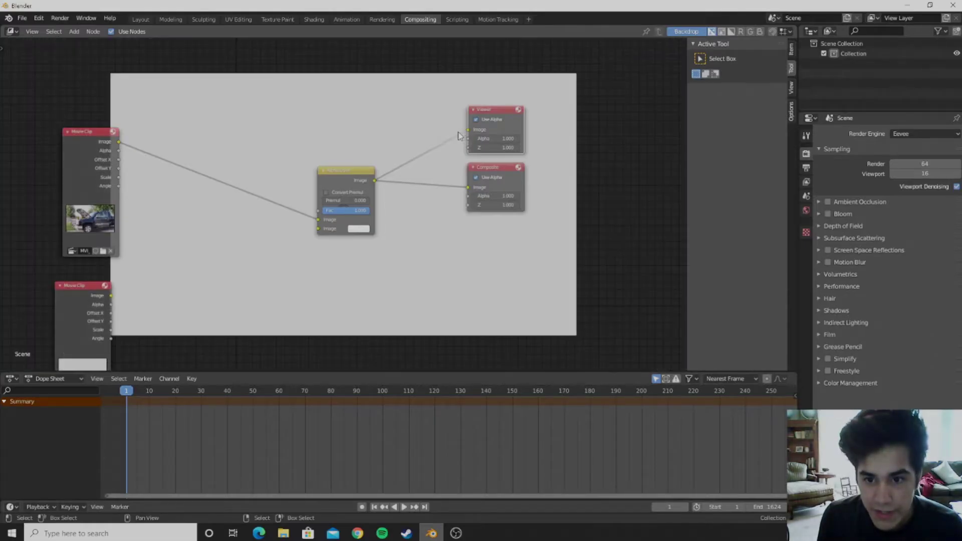
pyautogui.hotkey('alt', 'v')
pyautogui.hotkey('alt', 'v')
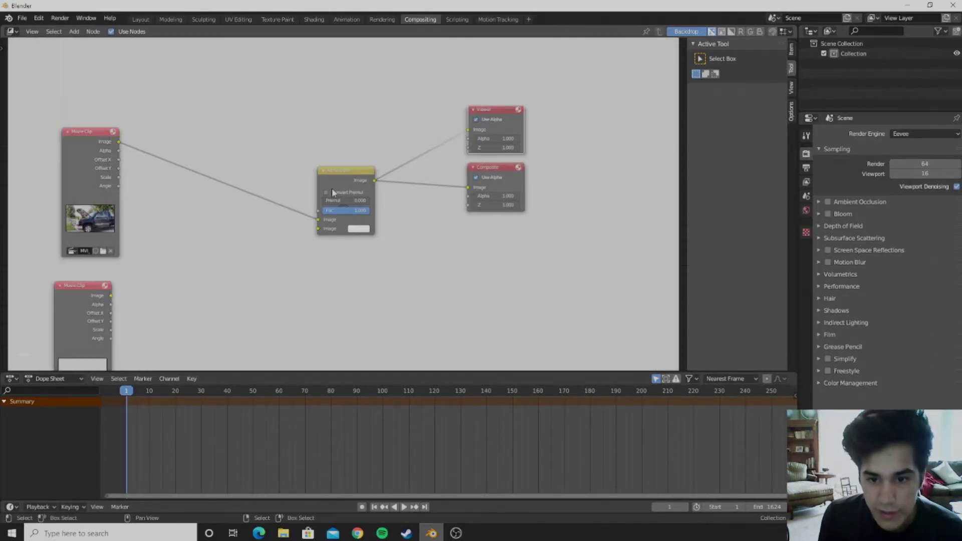
pyautogui.press('v')
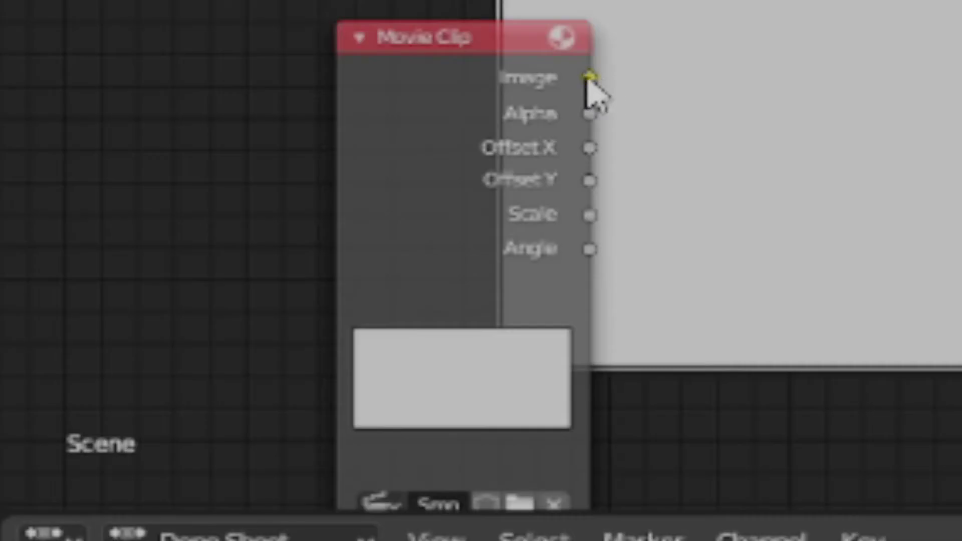
# Link the smoke clip's image to the second image input of Alpha Over and insert a Mix node on that link
pyautogui.moveTo(111, 296); pyautogui.dragTo(300, 223)
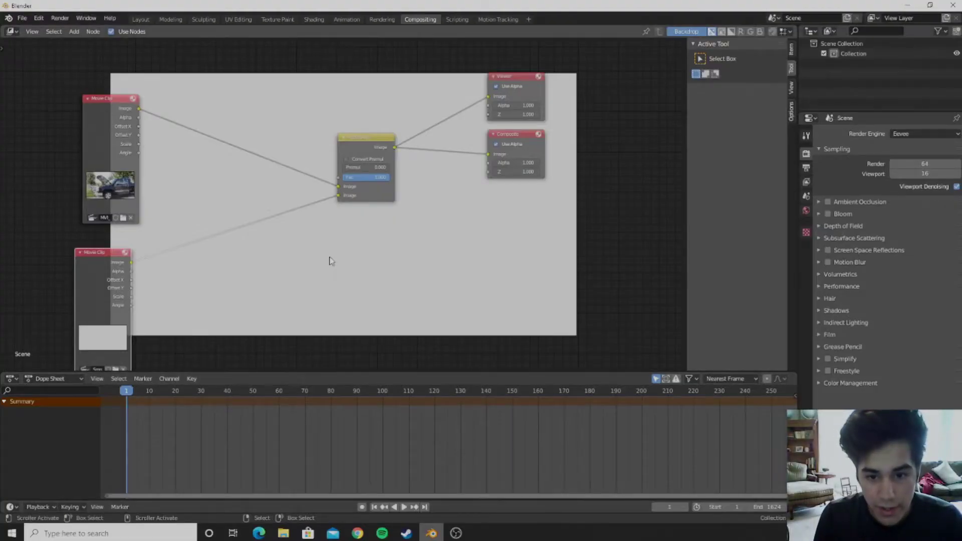
pyautogui.hotkey('shift', 'a')
pyautogui.click(329, 262)
pyautogui.write('mix')
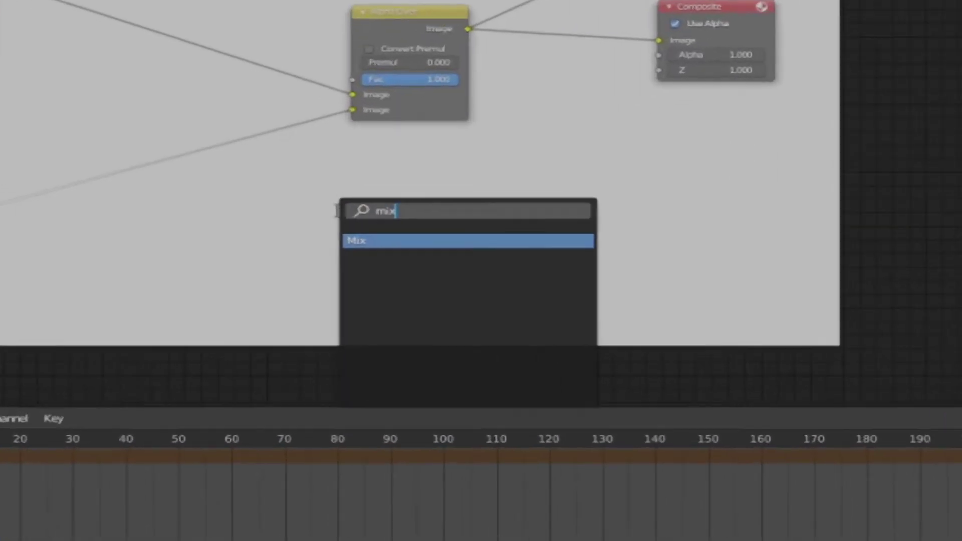
pyautogui.press('Return')
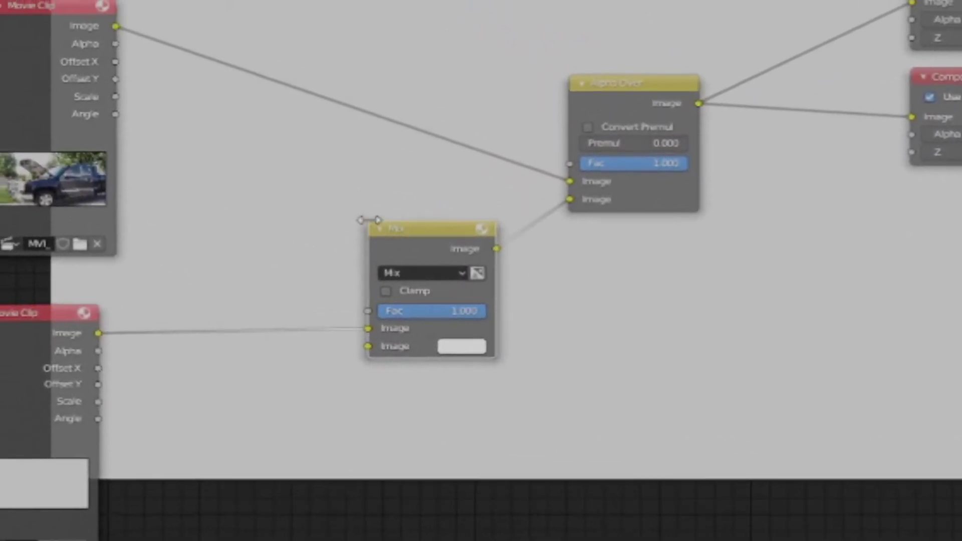
pyautogui.click(370, 226)
# Link the truck clip's image to the Mix node's second image input and scrub the timeline to frame 94
pyautogui.moveTo(116, 27); pyautogui.dragTo(281, 281)
pyautogui.moveTo(258, 333); pyautogui.dragTo(372, 414)
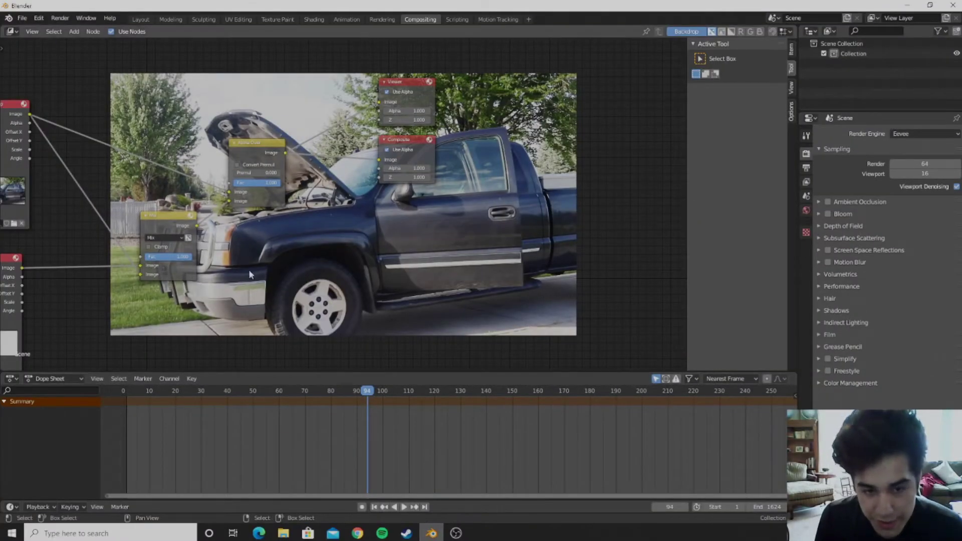
# Set the Mix node's blending mode to Multiply
pyautogui.click(152, 237)
pyautogui.scroll(2, 171, 253)
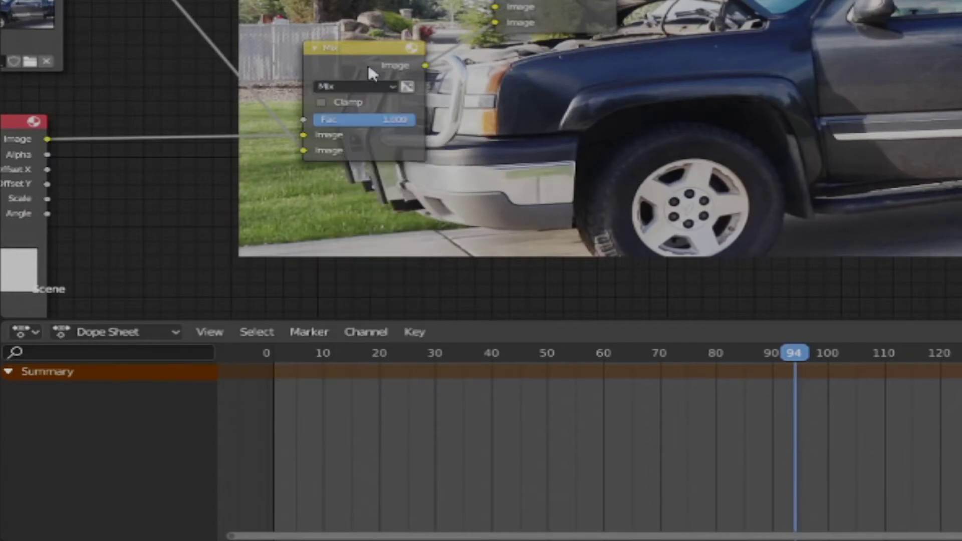
pyautogui.scroll(4, 172, 239)
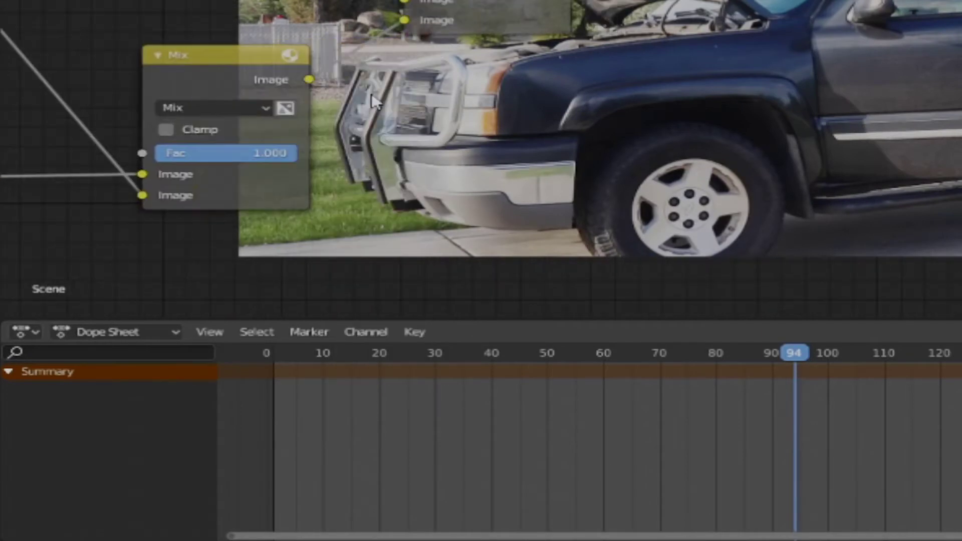
pyautogui.moveTo(374, 100); pyautogui.dragTo(561, 75, button='middle')
pyautogui.click(561, 72)
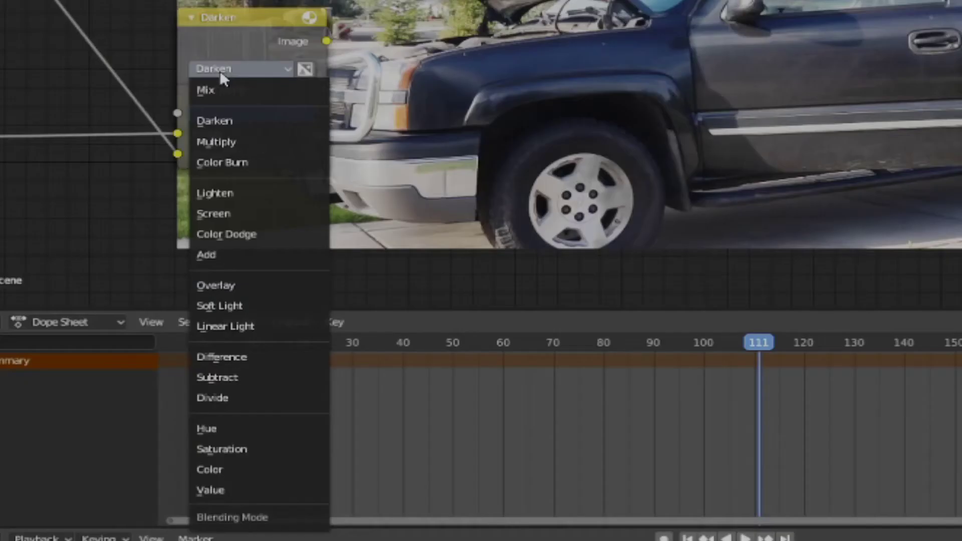
pyautogui.click(232, 139)
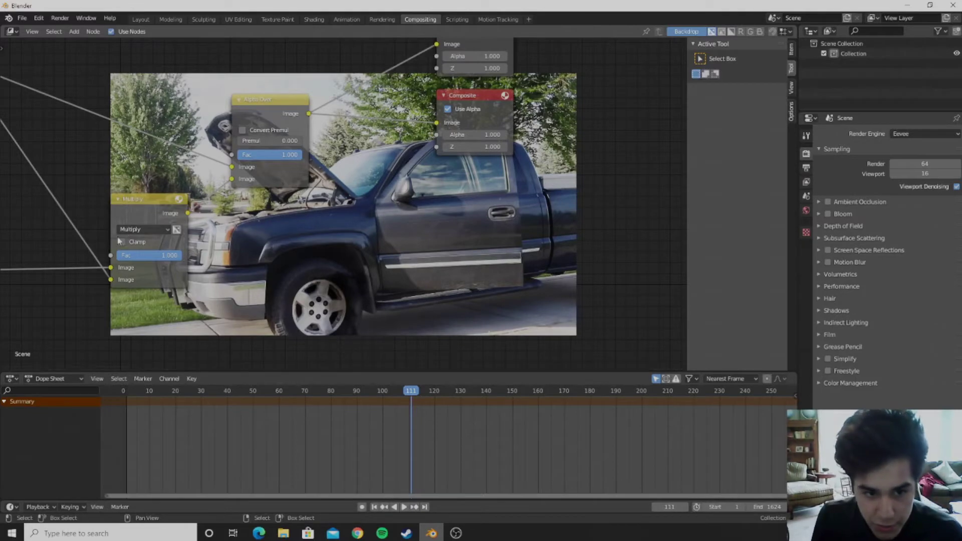
pyautogui.moveTo(258, 115); pyautogui.dragTo(350, 124, button='middle')
pyautogui.moveTo(200, 262); pyautogui.dragTo(323, 279, button='middle')
pyautogui.scroll(-4, 365, 286)
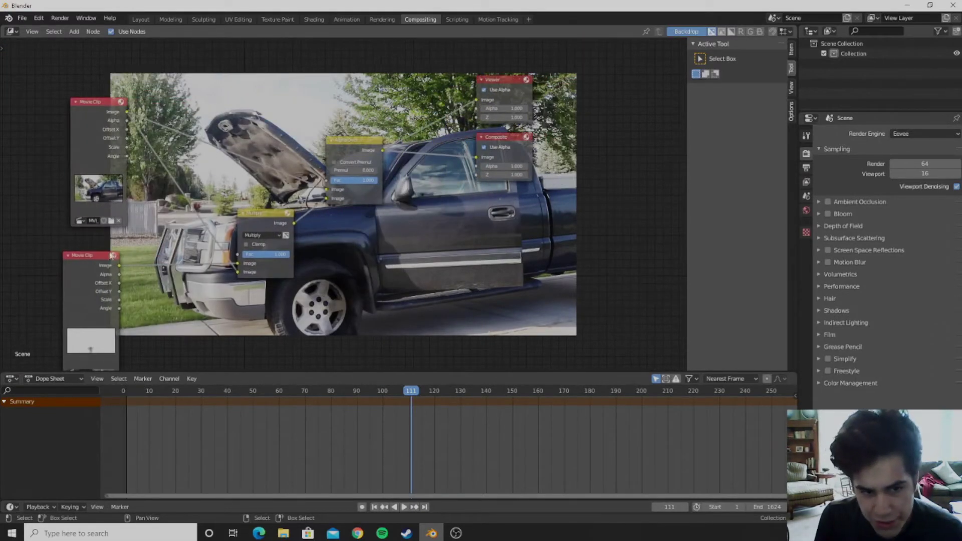
# Add a Transform node between the Multiply and Alpha Over nodes and set its Y offset to about 59.6
pyautogui.moveTo(92, 311); pyautogui.dragTo(105, 300)
pyautogui.click(259, 236)
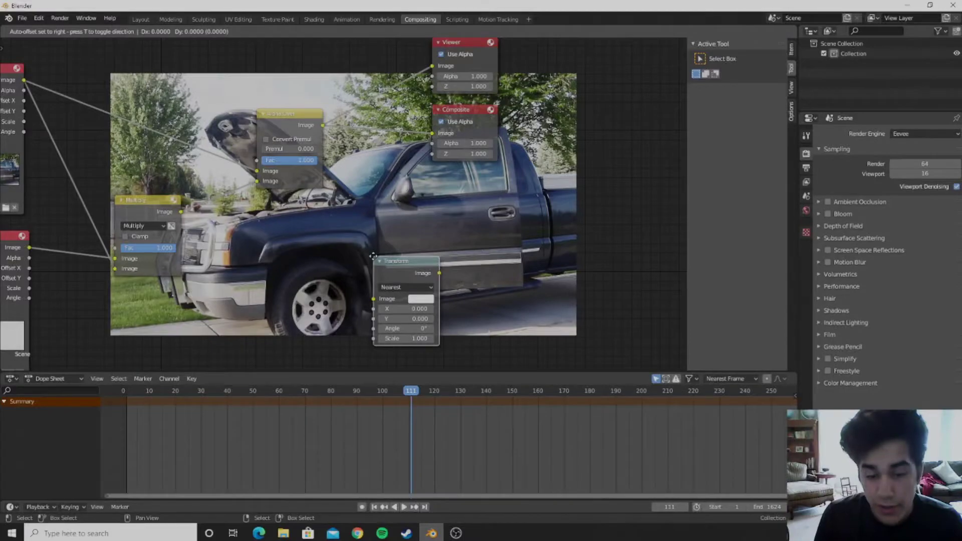
pyautogui.moveTo(373, 256); pyautogui.dragTo(216, 184)
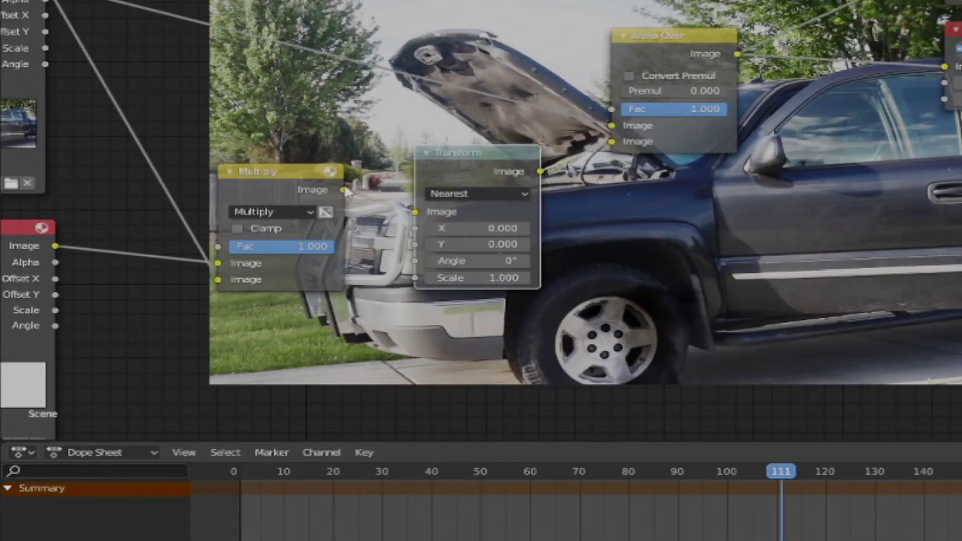
pyautogui.scroll(1, 661, 204)
pyautogui.moveTo(672, 206); pyautogui.dragTo(807, 218, button='middle')
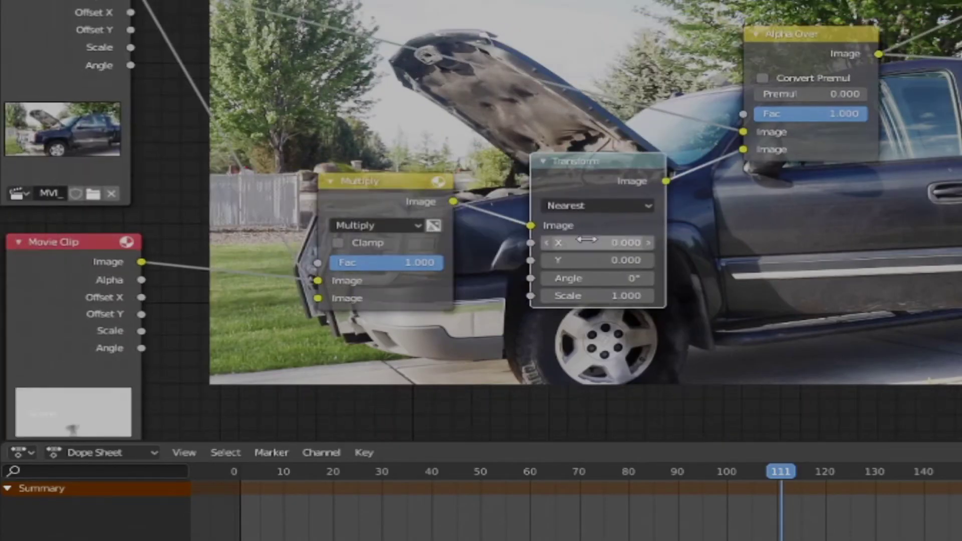
pyautogui.moveTo(586, 260); pyautogui.dragTo(643, 361)
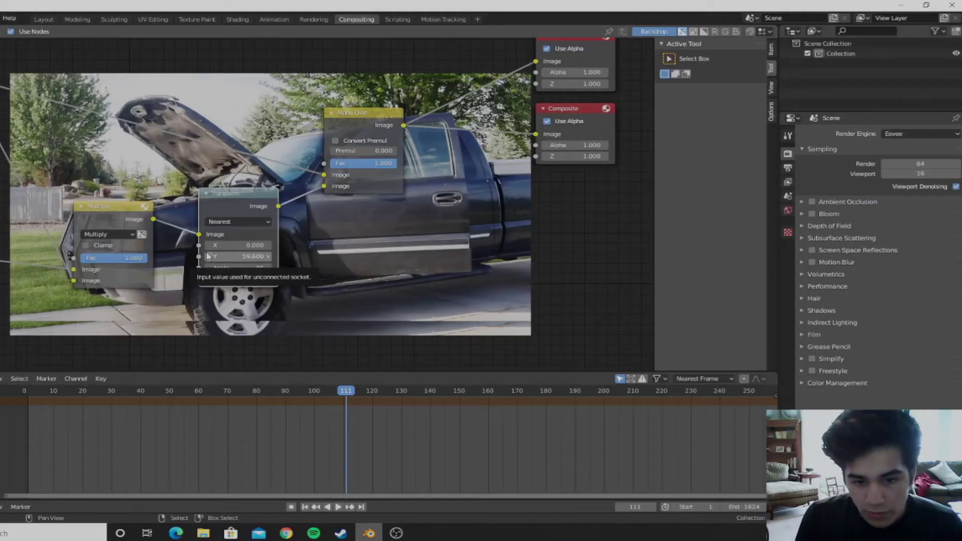
# Move the smoke Movie Clip node aside and insert the Transform node on its link to the Multiply node
pyautogui.moveTo(206, 256); pyautogui.dragTo(253, 234, button='middle')
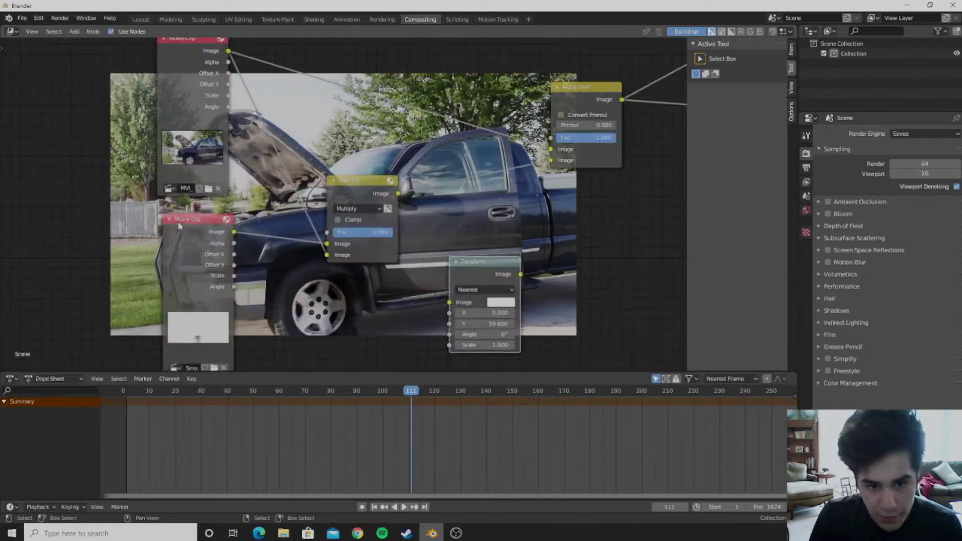
pyautogui.moveTo(180, 221); pyautogui.dragTo(89, 265)
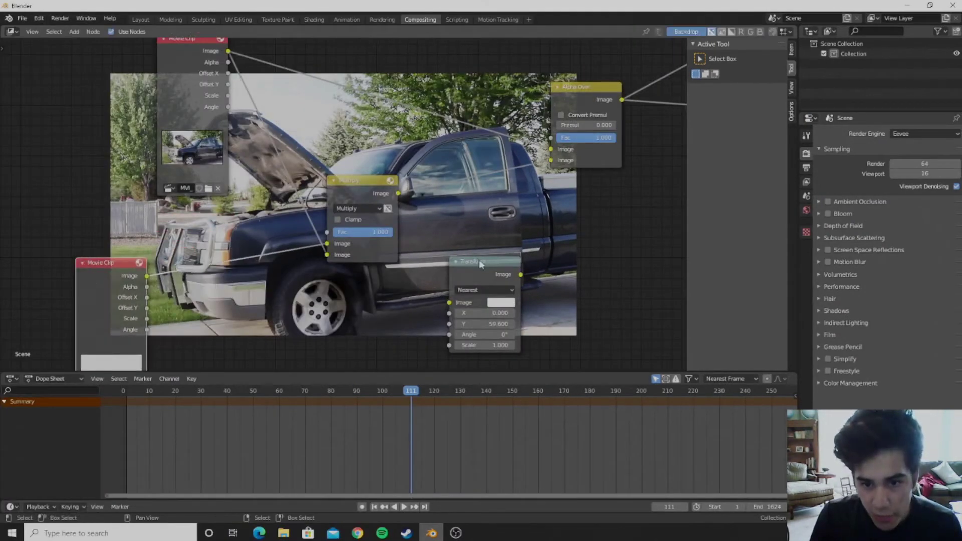
pyautogui.moveTo(479, 260); pyautogui.dragTo(222, 243)
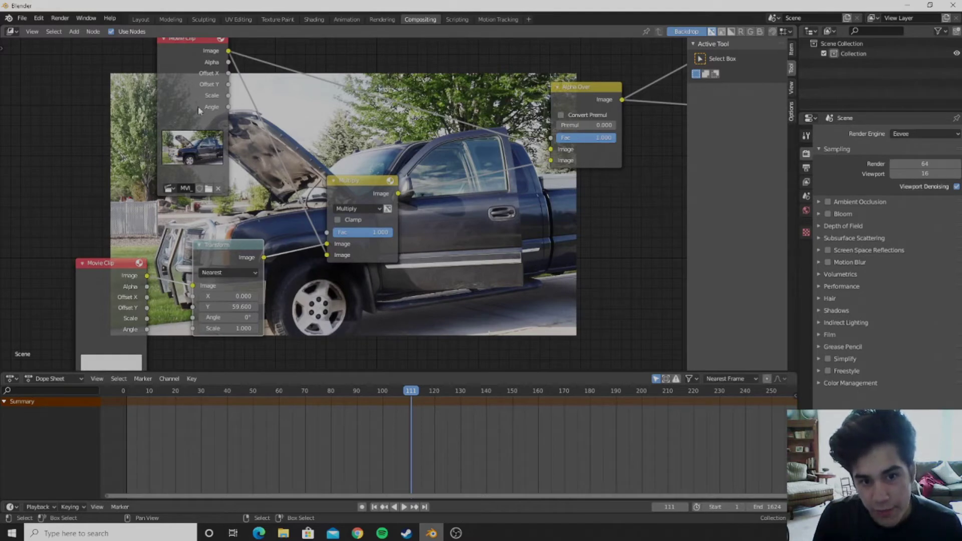
# Transform the smoke onto the engine bay with X -408.1, Y 760, Angle 8° and Scale 1.5
pyautogui.scroll(-1, 223, 230)
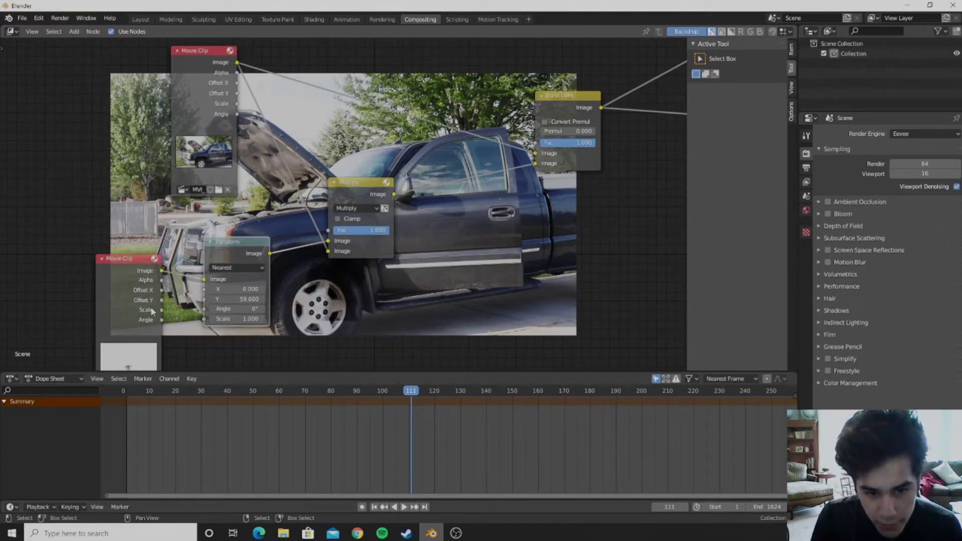
pyautogui.scroll(2, 353, 350)
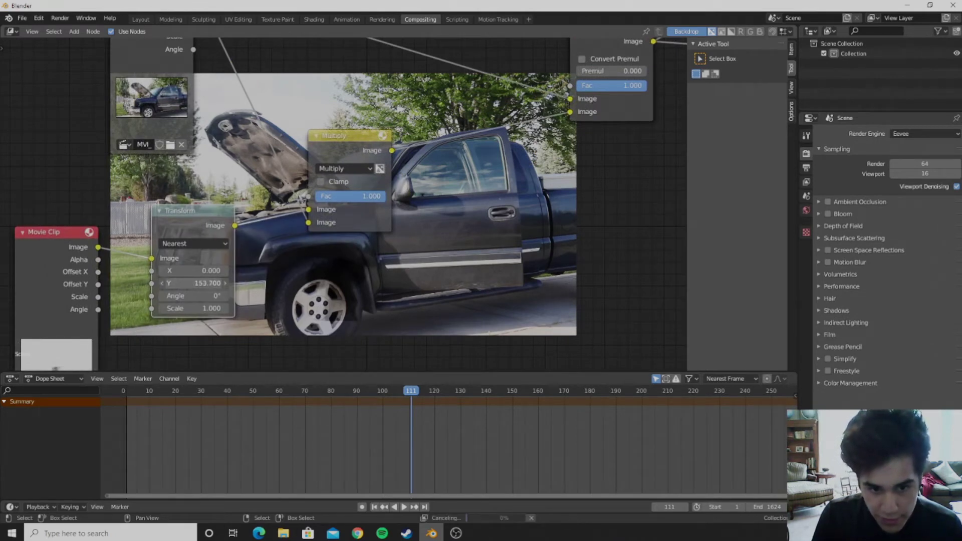
pyautogui.moveTo(193, 283); pyautogui.dragTo(224, 283)
pyautogui.moveTo(236, 253); pyautogui.dragTo(323, 264, button='middle')
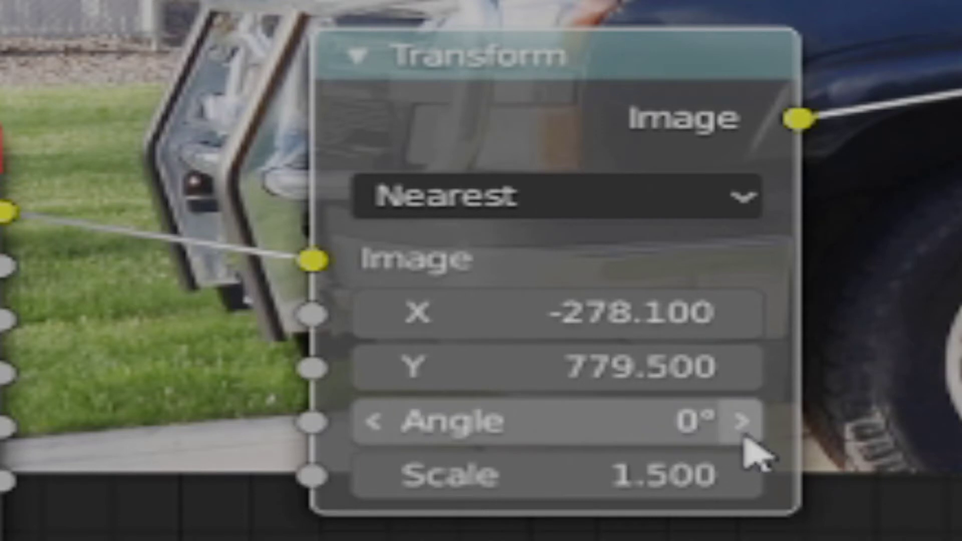
pyautogui.moveTo(304, 340); pyautogui.dragTo(306, 340)
pyautogui.moveTo(752, 431); pyautogui.dragTo(702, 426)
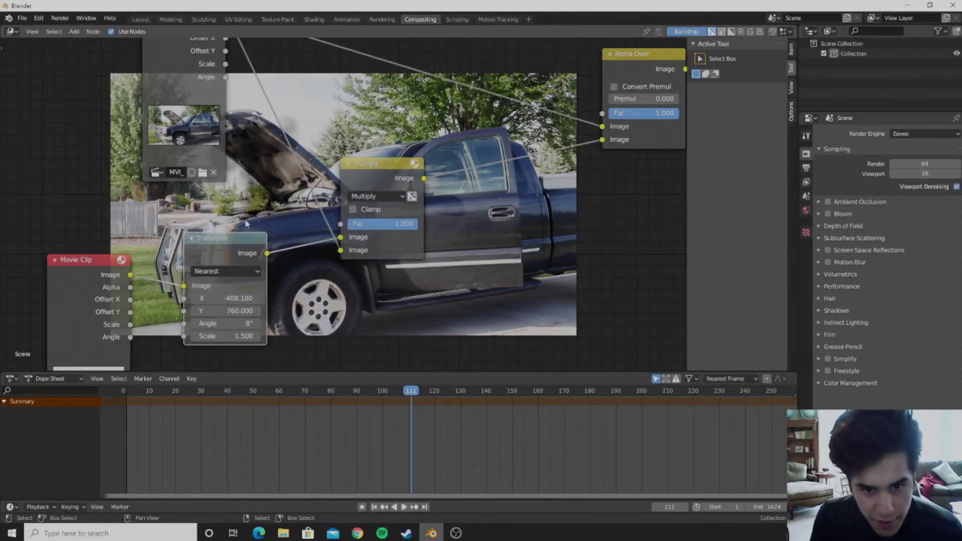
# Scrub the timeline to frame 971 and examine how the smoke overlaps the person walking in front of the truck
pyautogui.scroll(-1, 365, 298)
pyautogui.moveTo(393, 288); pyautogui.dragTo(236, 299, button='middle')
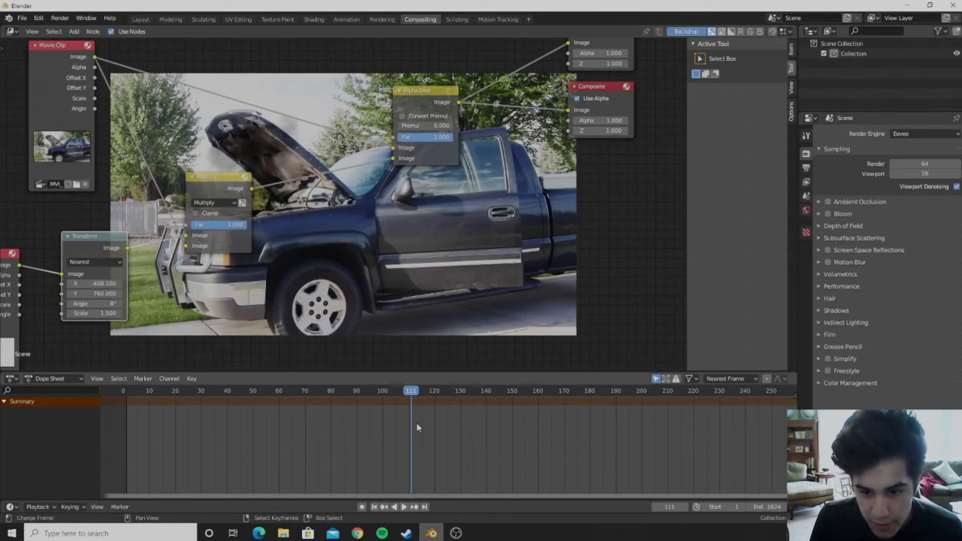
pyautogui.moveTo(417, 424); pyautogui.dragTo(665, 425)
pyautogui.scroll(-2, 615, 429)
pyautogui.moveTo(614, 428); pyautogui.dragTo(234, 431, button='middle')
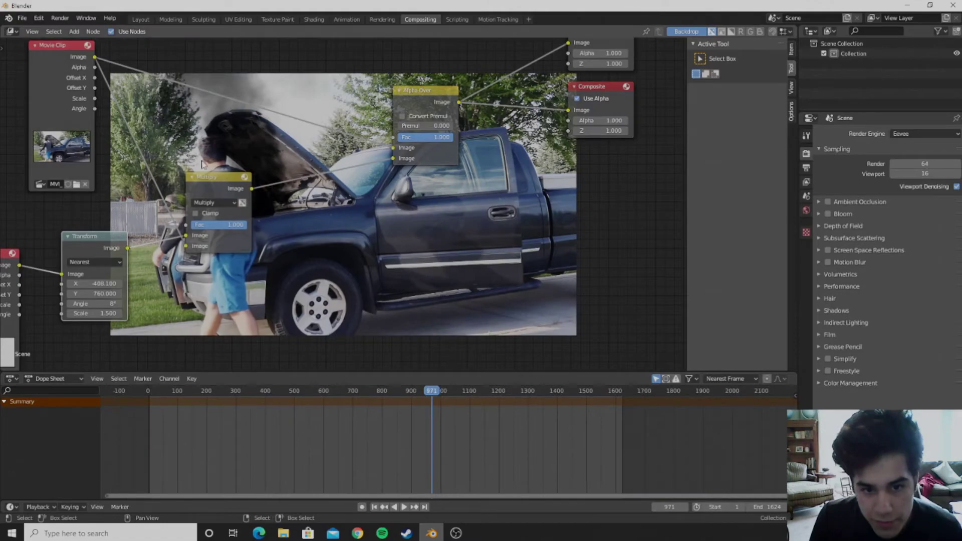
pyautogui.scroll(4, 209, 182)
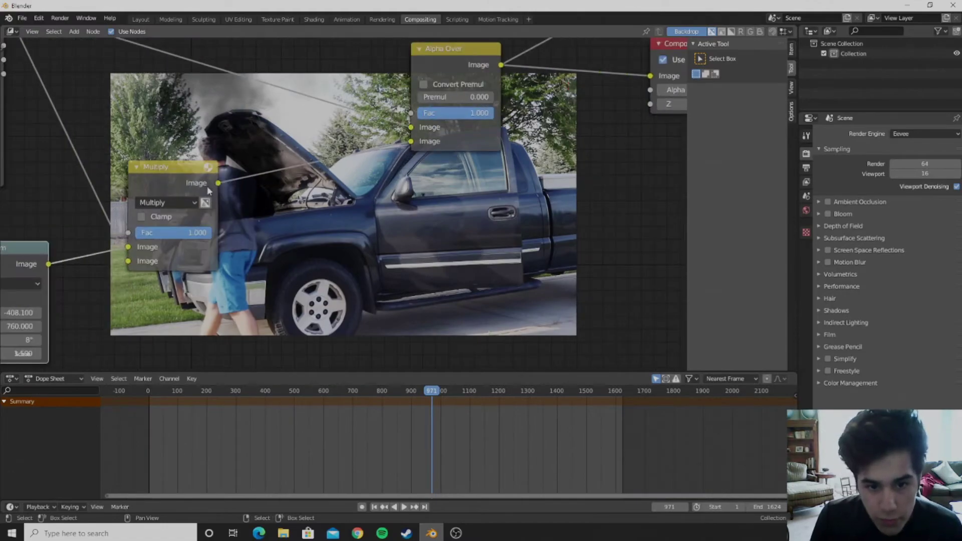
pyautogui.moveTo(210, 192); pyautogui.dragTo(148, 180, button='middle')
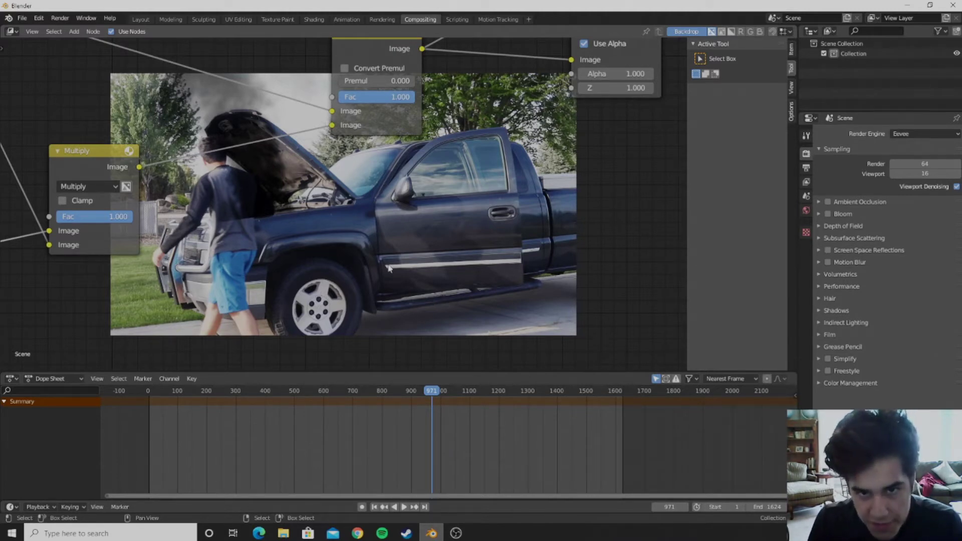
# Switch to the Motion Tracking workspace in Mask mode and create a new mask named "mask one"
pyautogui.click(497, 19)
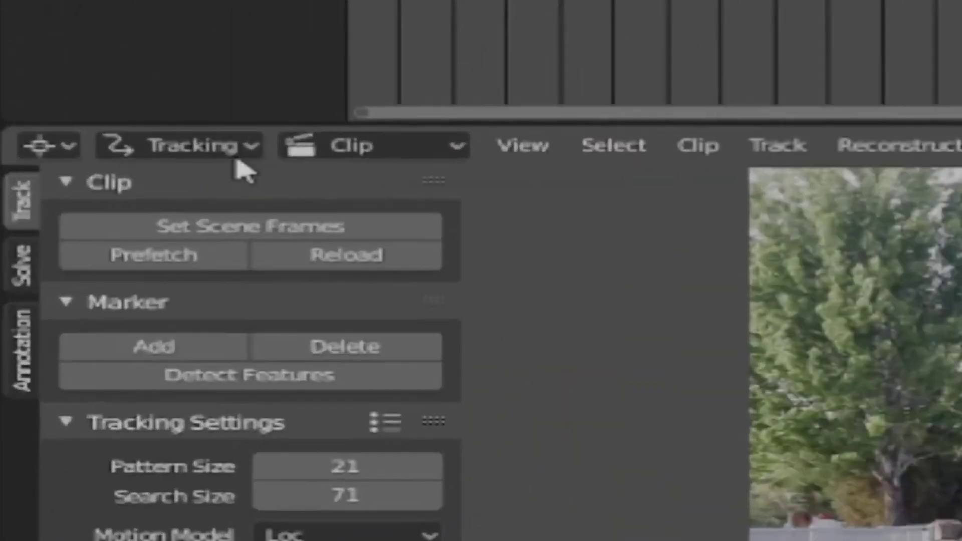
pyautogui.click(56, 175)
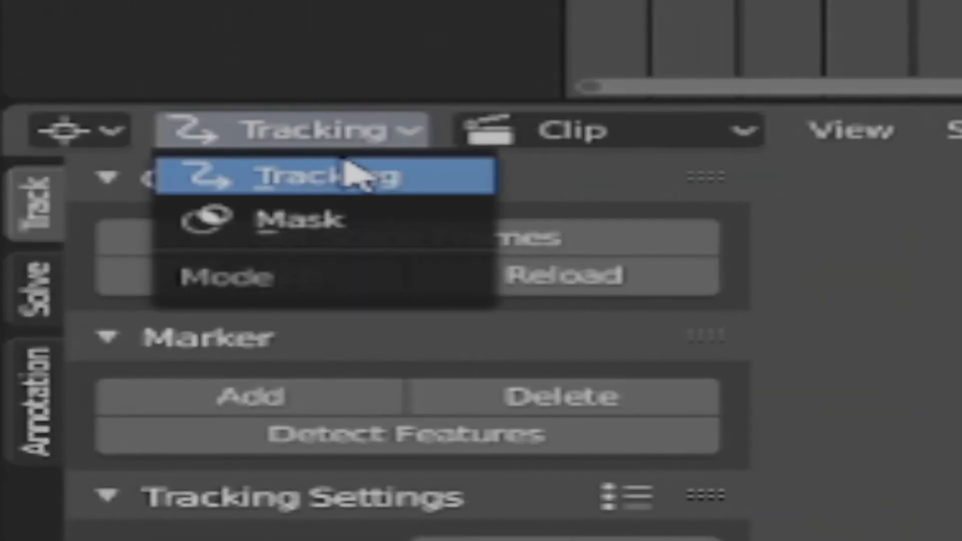
pyautogui.click(333, 222)
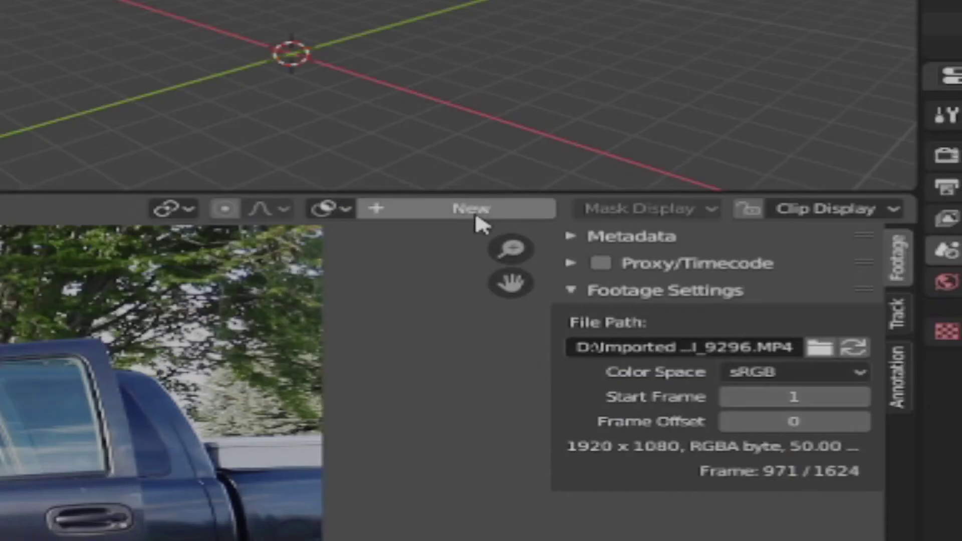
pyautogui.click(664, 177)
pyautogui.doubleClick(622, 177)
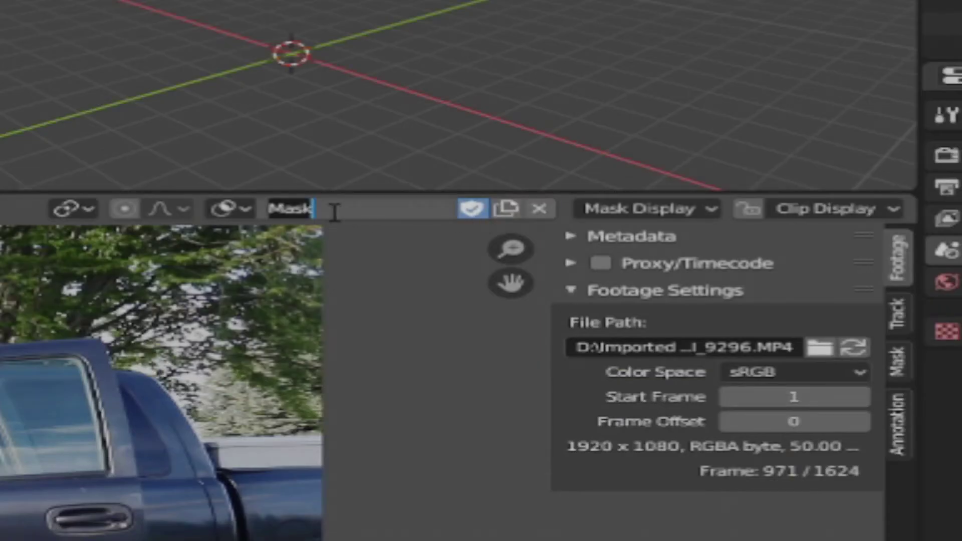
pyautogui.write('mask one')
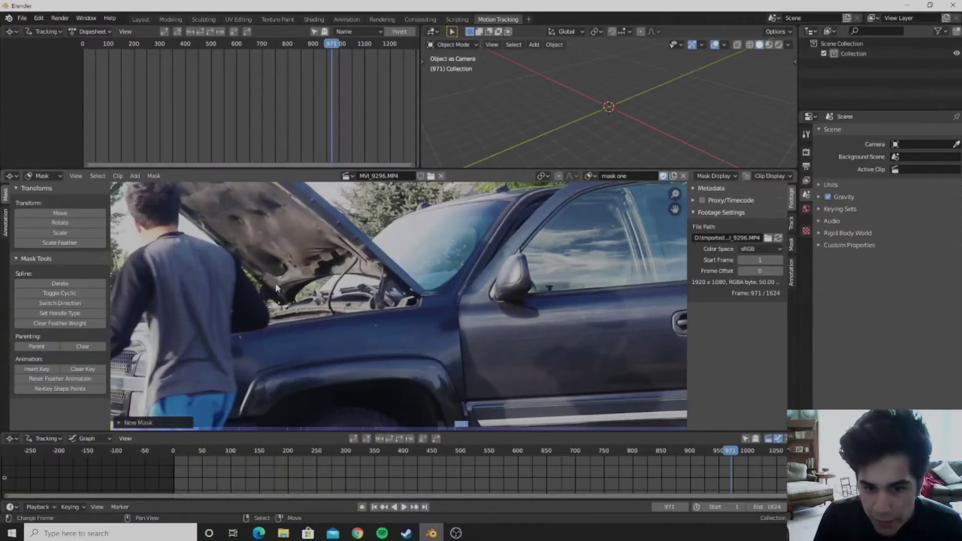
# Play the truck footage from frame 761 and step to frame 927, where the person's head reaches the open hood
pyautogui.scroll(-4, 400, 305)
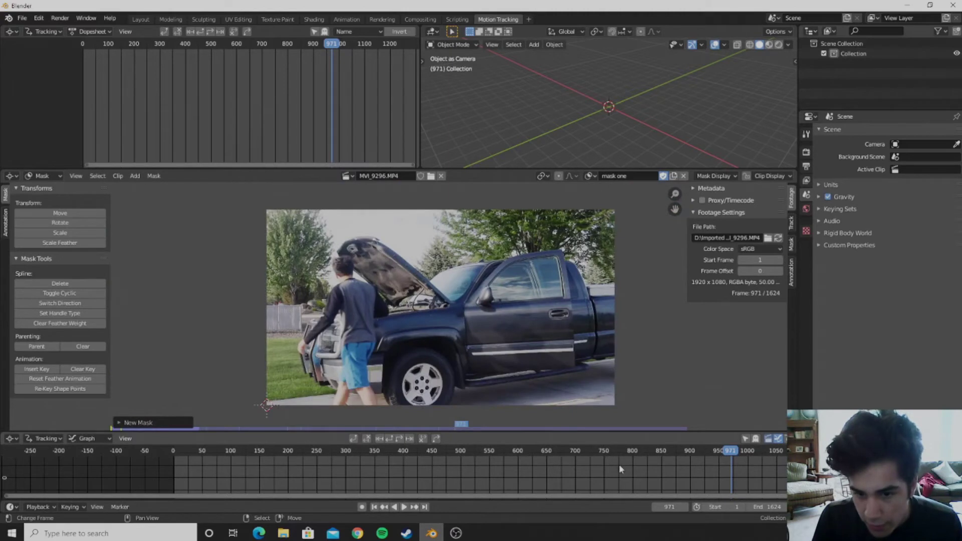
pyautogui.click(616, 464)
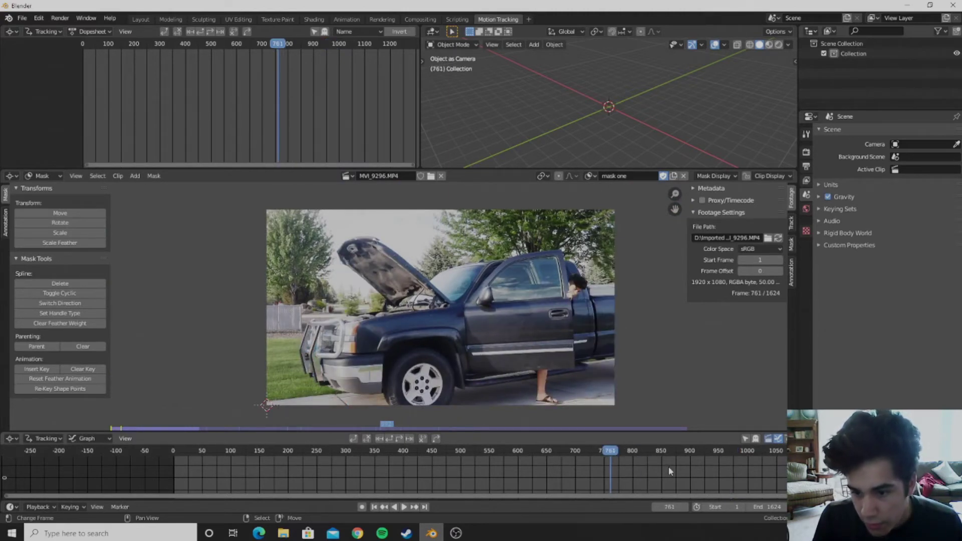
pyautogui.press('space')
pyautogui.scroll(2, 349, 294)
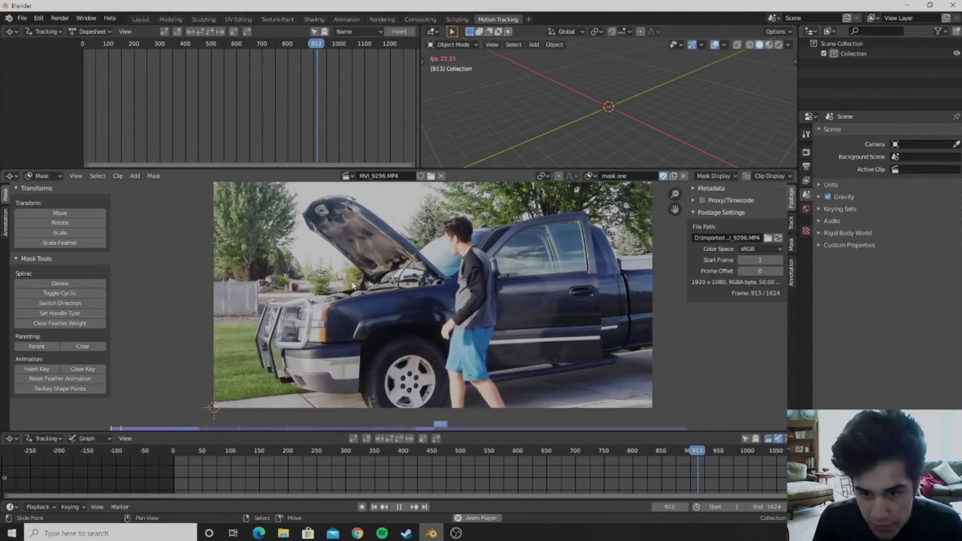
pyautogui.press('space')
pyautogui.press('Right')
pyautogui.press('Right')
pyautogui.press('Right')
pyautogui.press('Right')
pyautogui.press('Right')
pyautogui.press('Right')
pyautogui.press('Right')
pyautogui.press('Right')
pyautogui.press('Right')
pyautogui.press('Left')
pyautogui.press('Left')
pyautogui.press('Left')
pyautogui.press('Left')
pyautogui.press('Left')
pyautogui.press('Left')
pyautogui.press('Left')
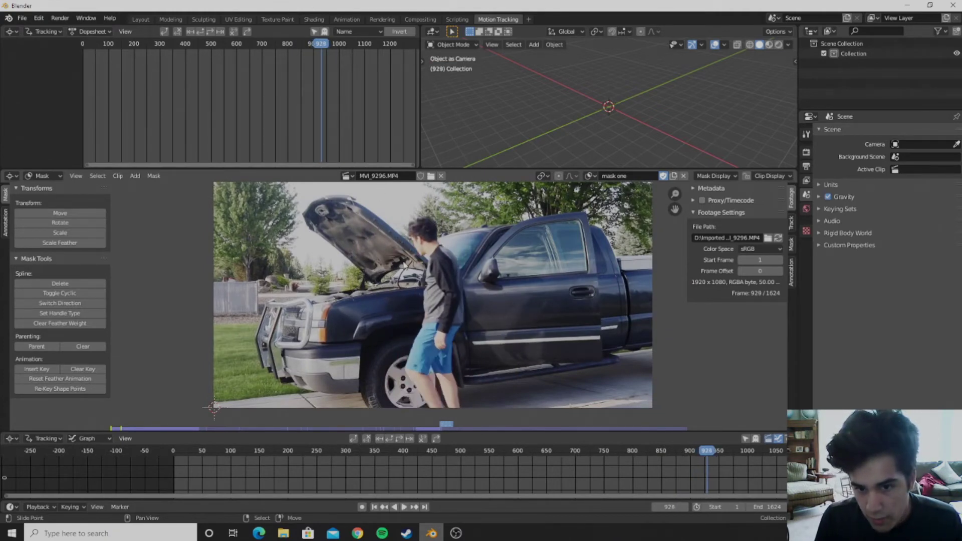
# Start the mask outline at frame 927 by placing points along the back and crown of the person's head
pyautogui.scroll(2, 355, 324)
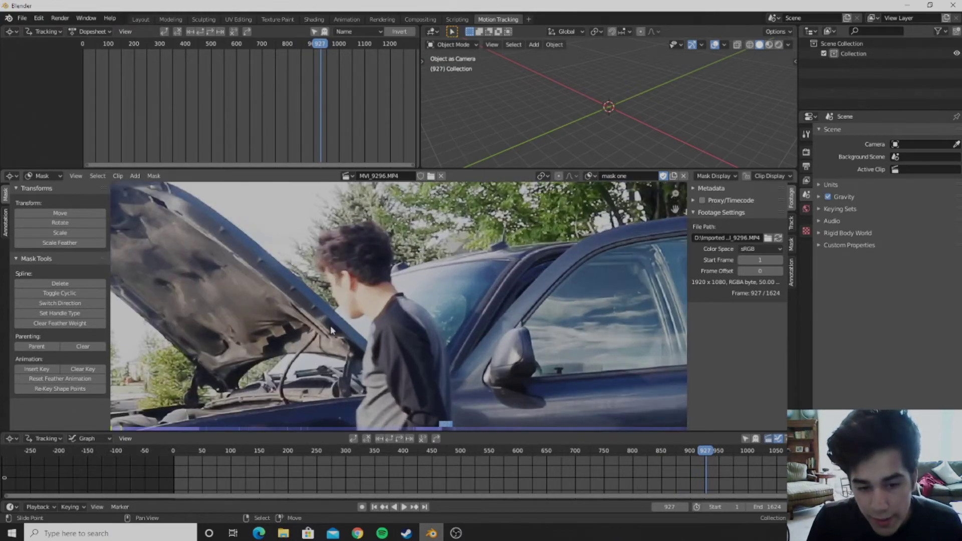
pyautogui.scroll(1, 329, 326)
pyautogui.scroll(1, 359, 339)
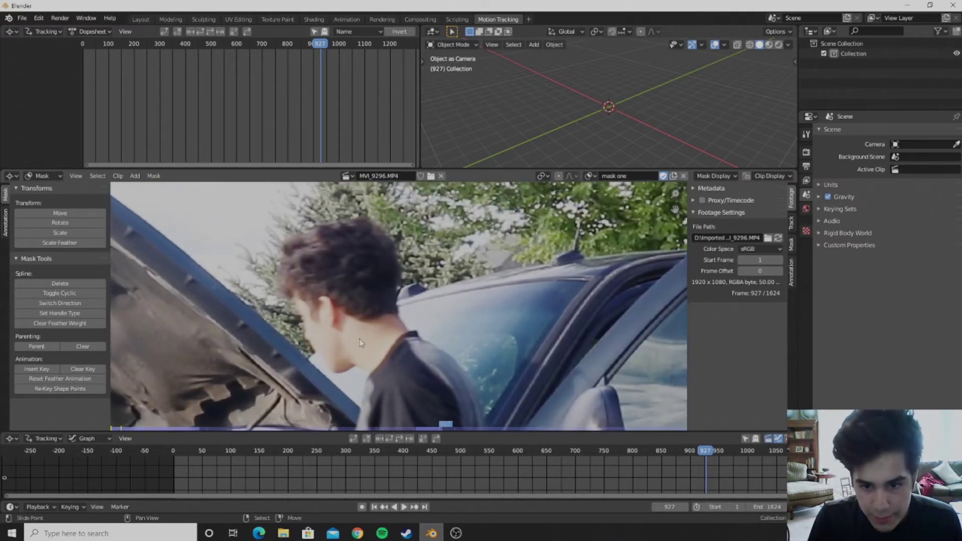
pyautogui.press('ctrl')
pyautogui.keyDown('ctrl'); pyautogui.click(393, 250); pyautogui.keyUp('ctrl')
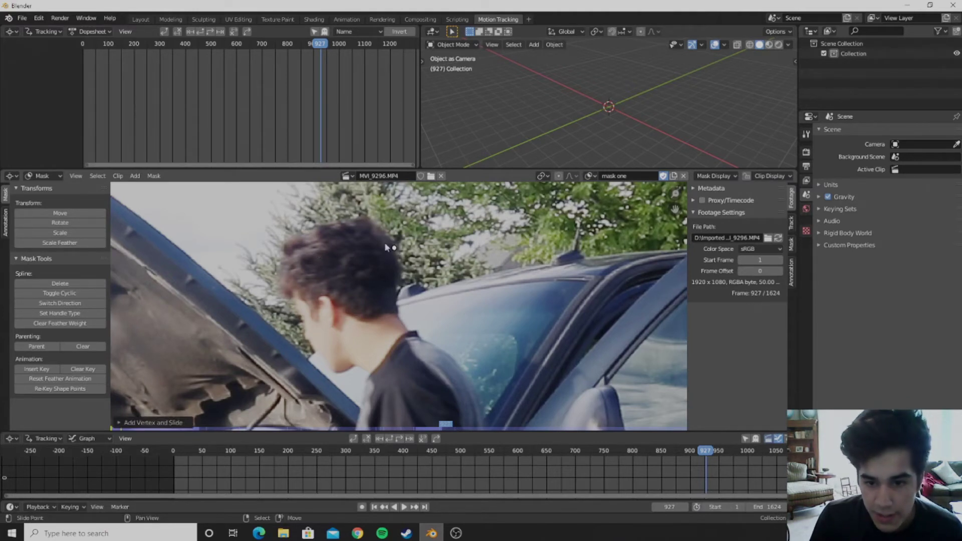
pyautogui.keyDown('ctrl'); pyautogui.click(371, 222); pyautogui.keyUp('ctrl')
pyautogui.keyDown('ctrl'); pyautogui.click(346, 220); pyautogui.keyUp('ctrl')
pyautogui.keyDown('ctrl'); pyautogui.click(314, 227); pyautogui.keyUp('ctrl')
pyautogui.keyDown('ctrl'); pyautogui.click(301, 236); pyautogui.keyUp('ctrl')
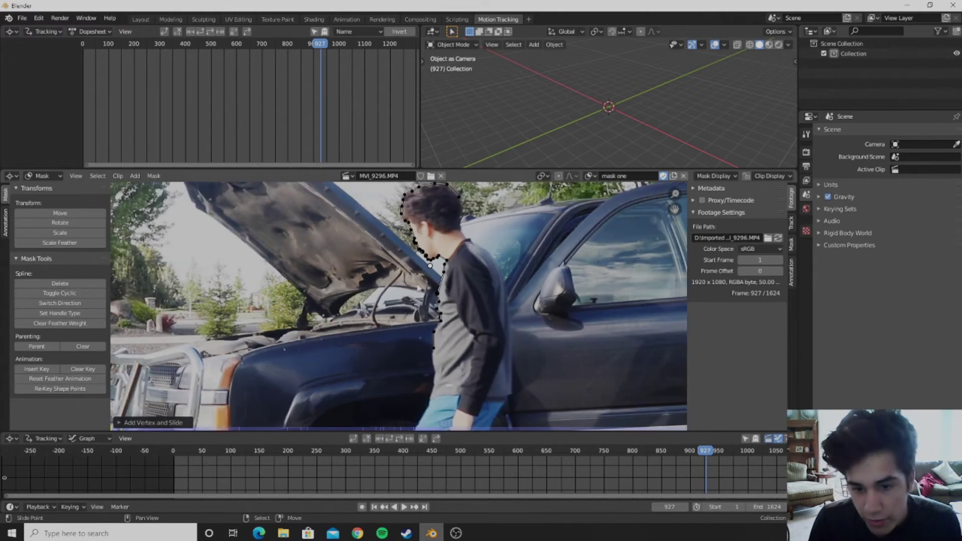
# Continue the mask points down the person's chest and up the back to the head, and close the spline
pyautogui.scroll(-1, 418, 288)
pyautogui.moveTo(417, 288); pyautogui.dragTo(293, 331, button='middle')
pyautogui.scroll(2, 414, 305)
pyautogui.scroll(1, 413, 301)
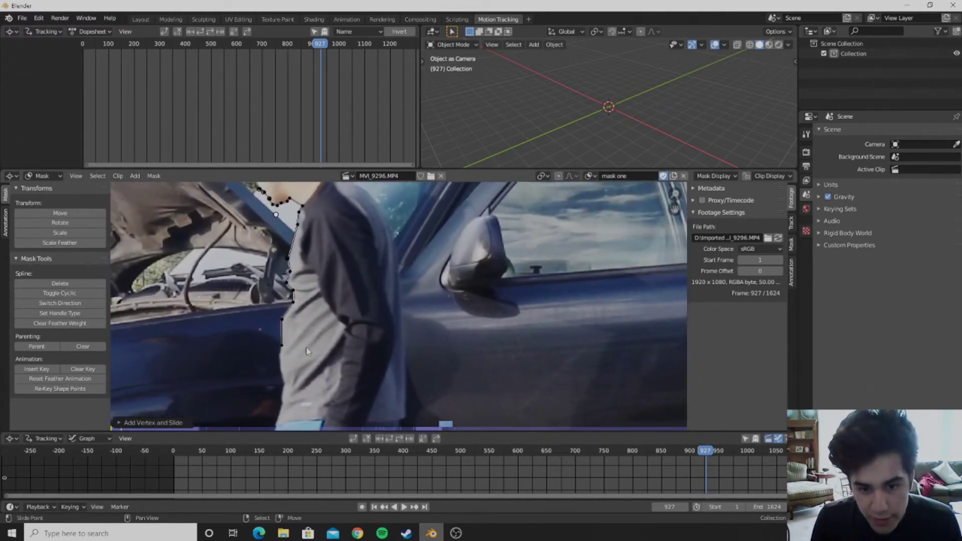
pyautogui.keyDown('ctrl'); pyautogui.click(403, 344); pyautogui.keyUp('ctrl')
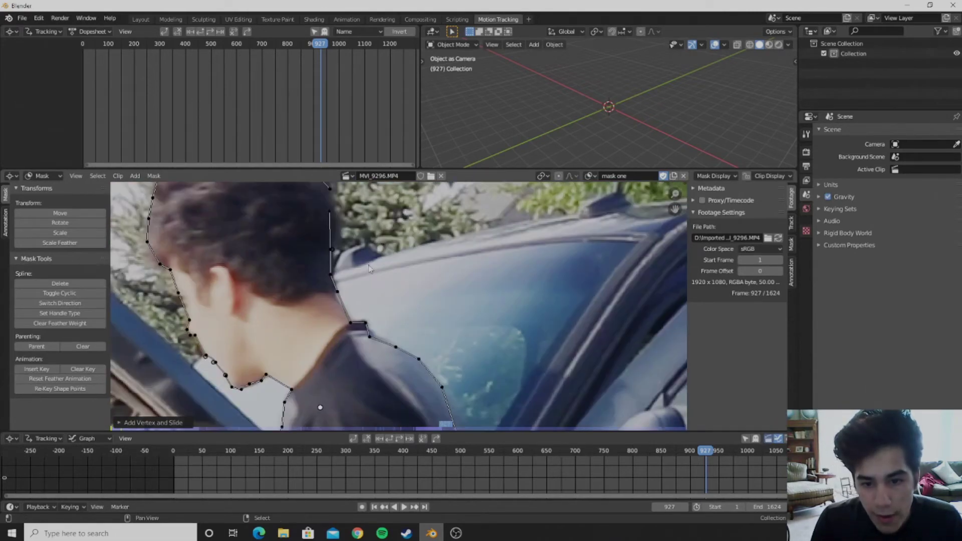
pyautogui.moveTo(358, 248); pyautogui.dragTo(384, 314, button='middle')
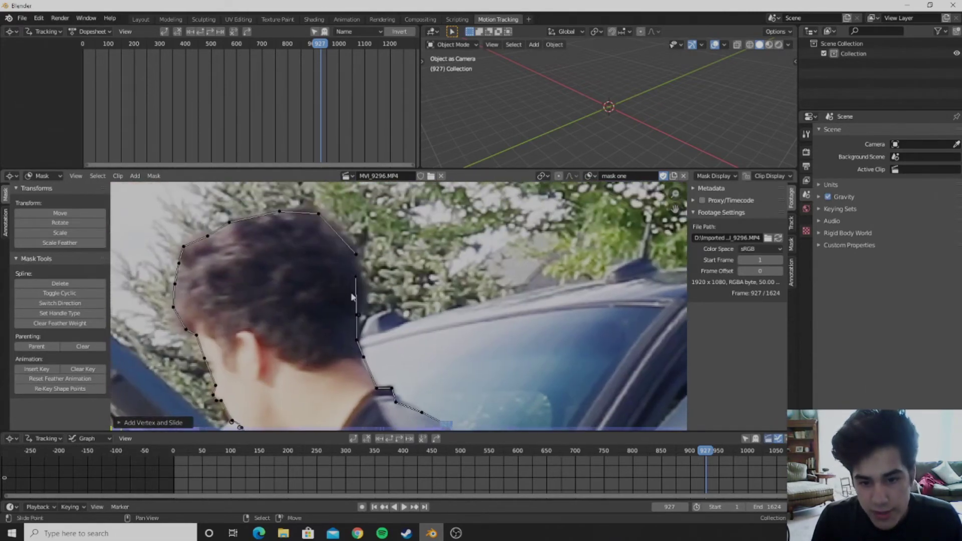
pyautogui.hotkey('alt', 'c')
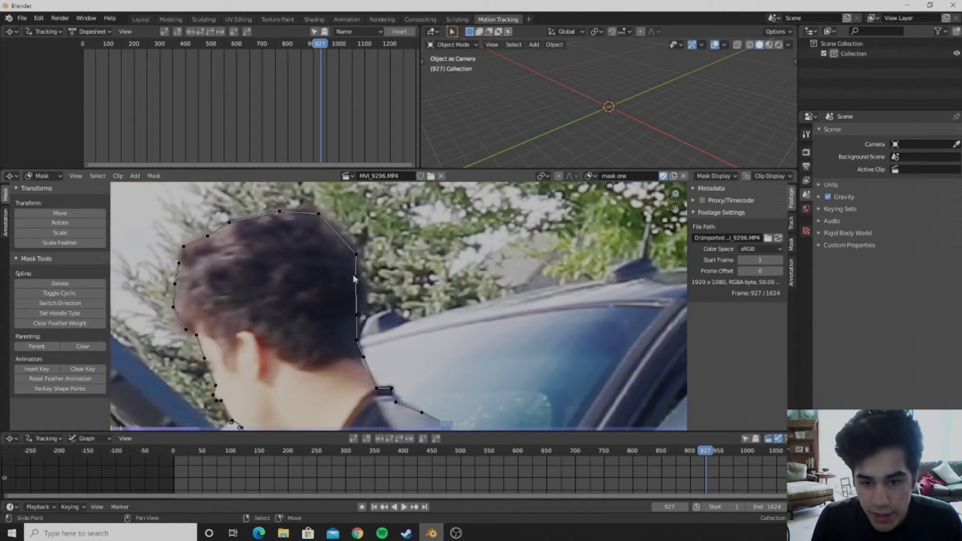
# Select all points of the mask outline and feather it slightly outward around the person
pyautogui.scroll(-2, 320, 360)
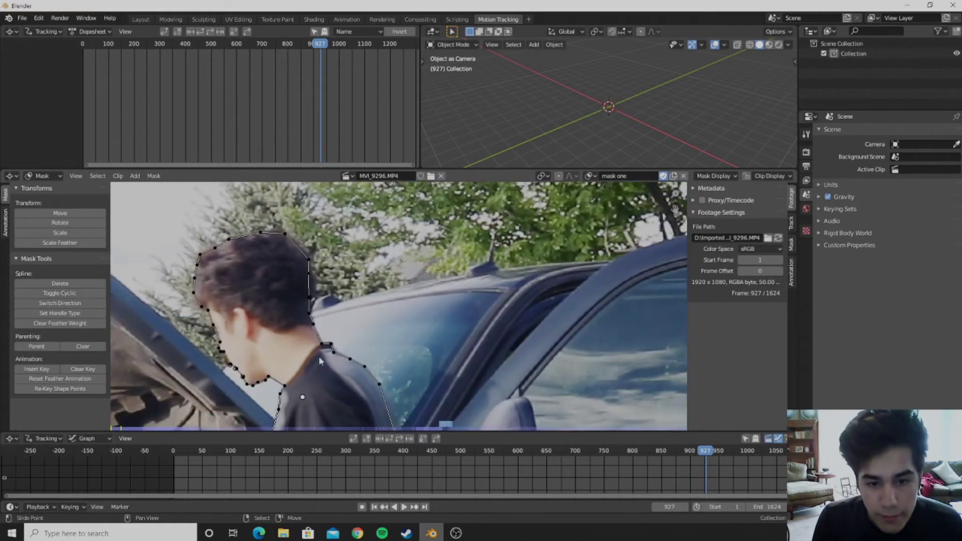
pyautogui.scroll(-3, 322, 359)
pyautogui.press('a')
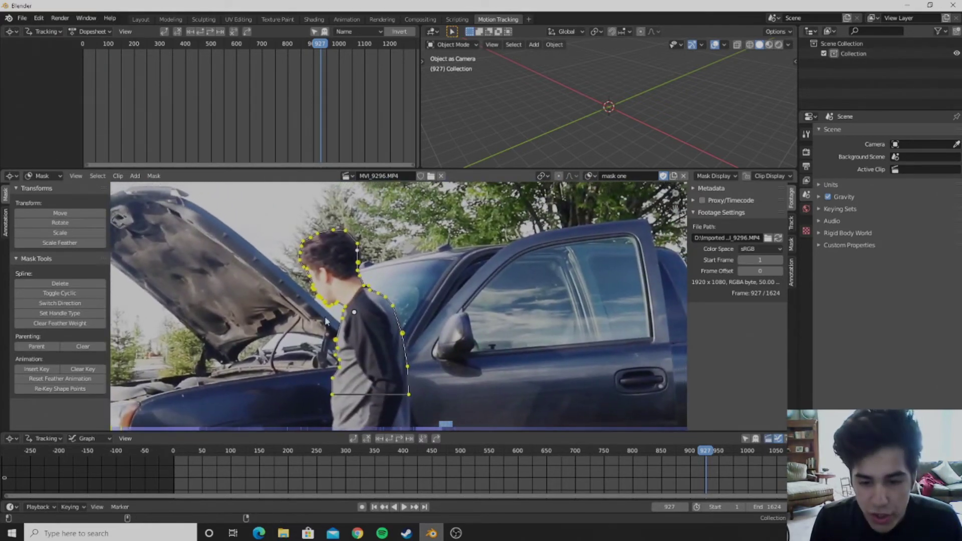
pyautogui.hotkey('alt', 's')
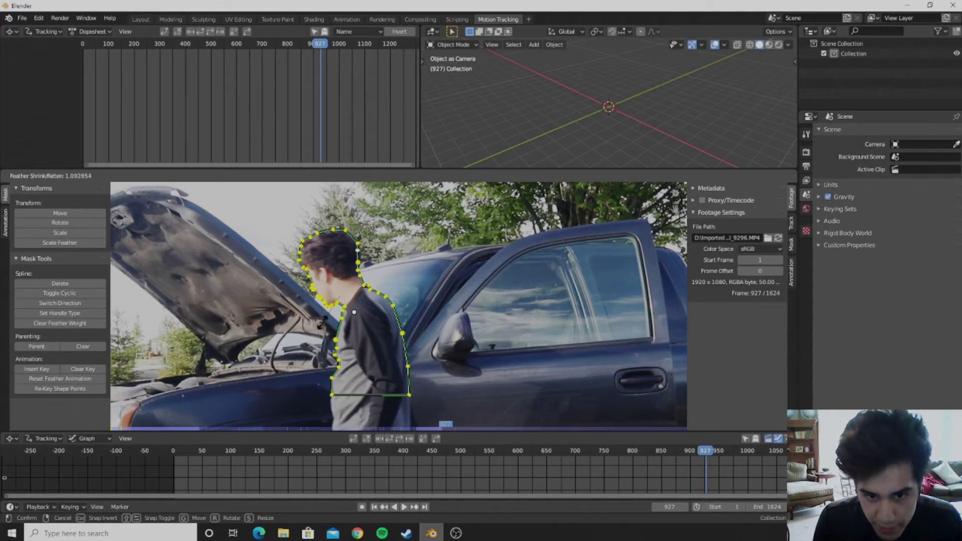
pyautogui.click(322, 323)
# Check the feathered outline around the head and back, and turn on auto keying
pyautogui.scroll(5, 344, 345)
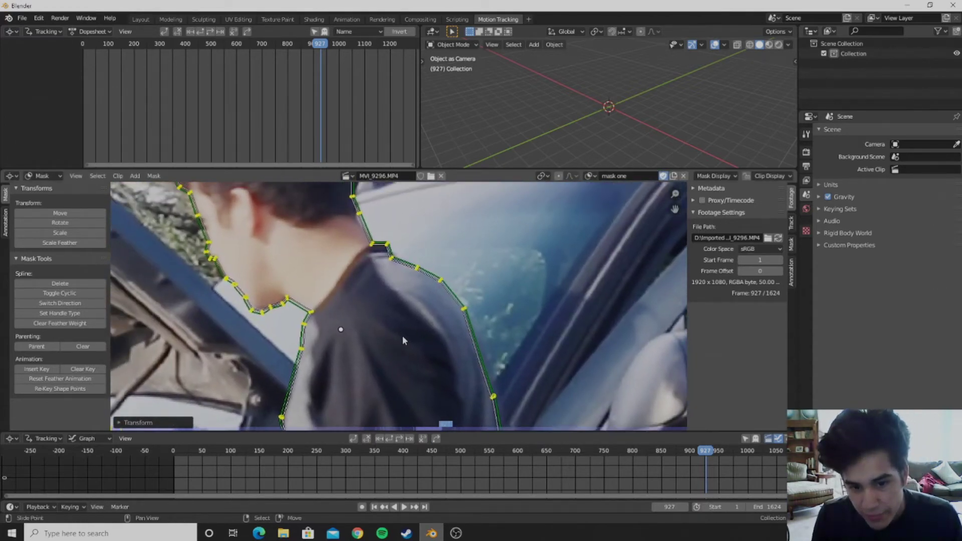
pyautogui.scroll(-3, 396, 340)
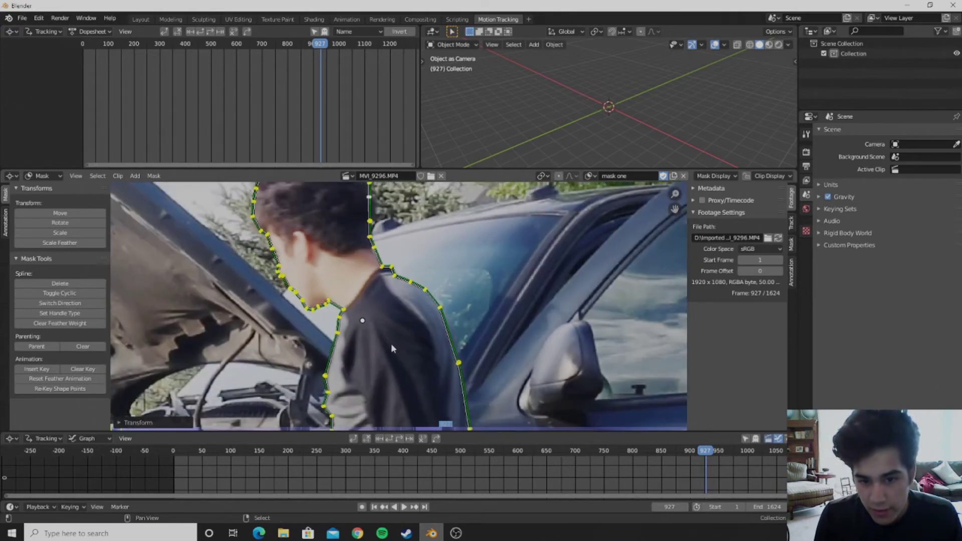
pyautogui.moveTo(391, 344); pyautogui.dragTo(374, 351, button='middle')
pyautogui.scroll(-2, 309, 372)
pyautogui.click(362, 506)
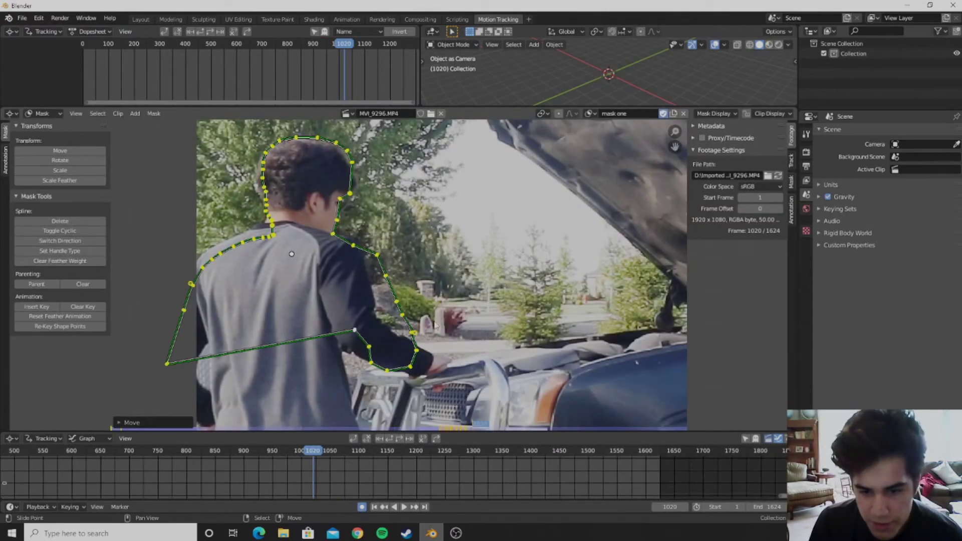
# Move the whole mask outline beyond the footage's edge at frame 1020 and play the mask animation through to frame 1034
pyautogui.scroll(-2, 350, 287)
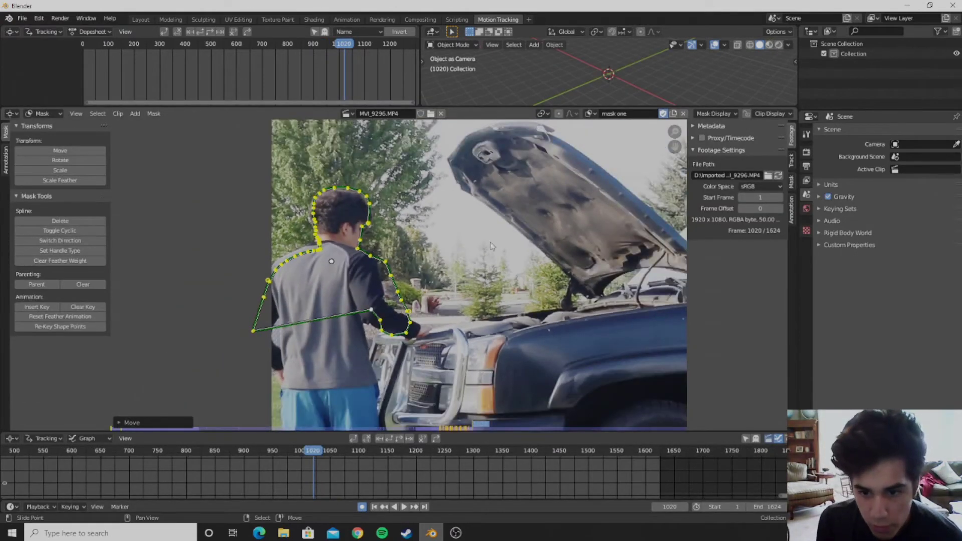
pyautogui.scroll(-1, 516, 289)
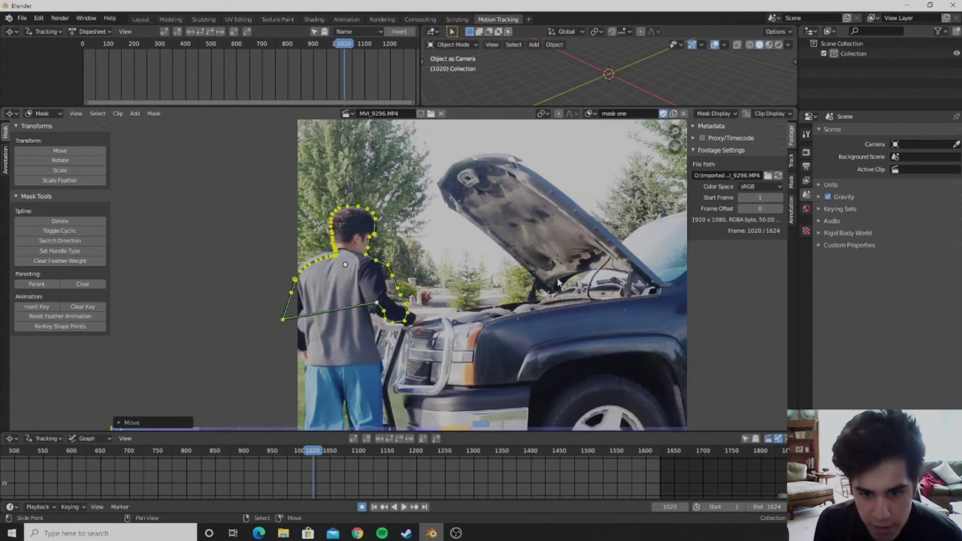
pyautogui.press('g')
pyautogui.click(349, 275)
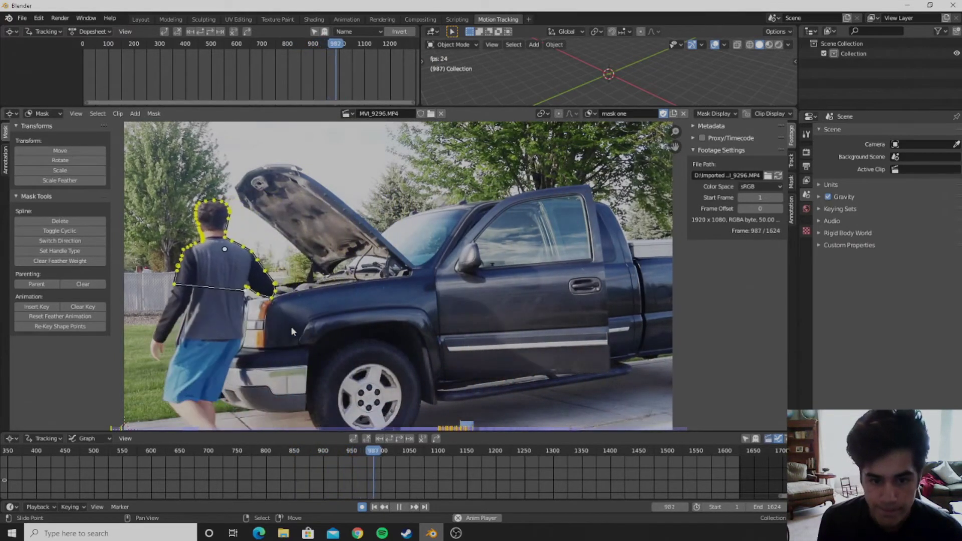
pyautogui.press('space')
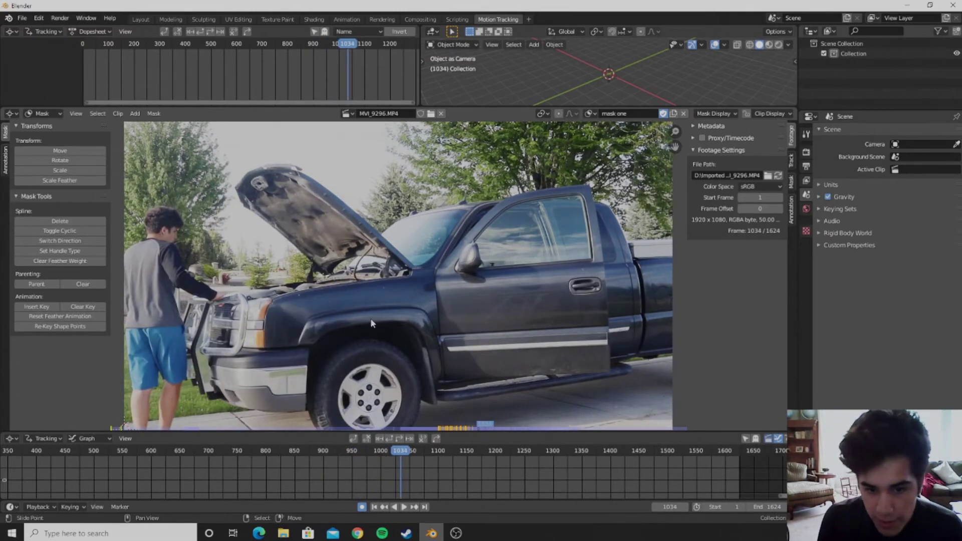
pyautogui.scroll(-3, 362, 296)
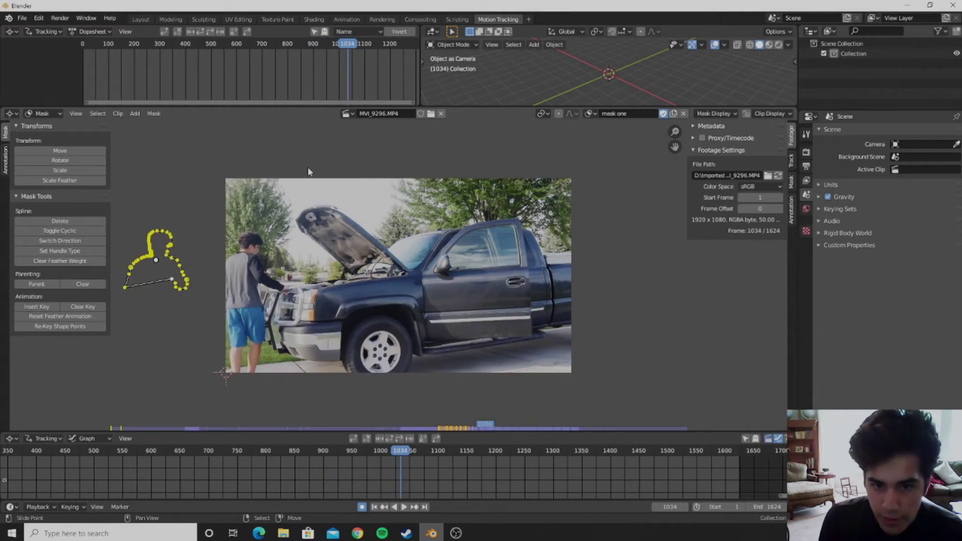
# Switch to the Compositing workspace, add a Mask node and assign "mask one" to it
pyautogui.click(420, 19)
pyautogui.scroll(-5, 363, 192)
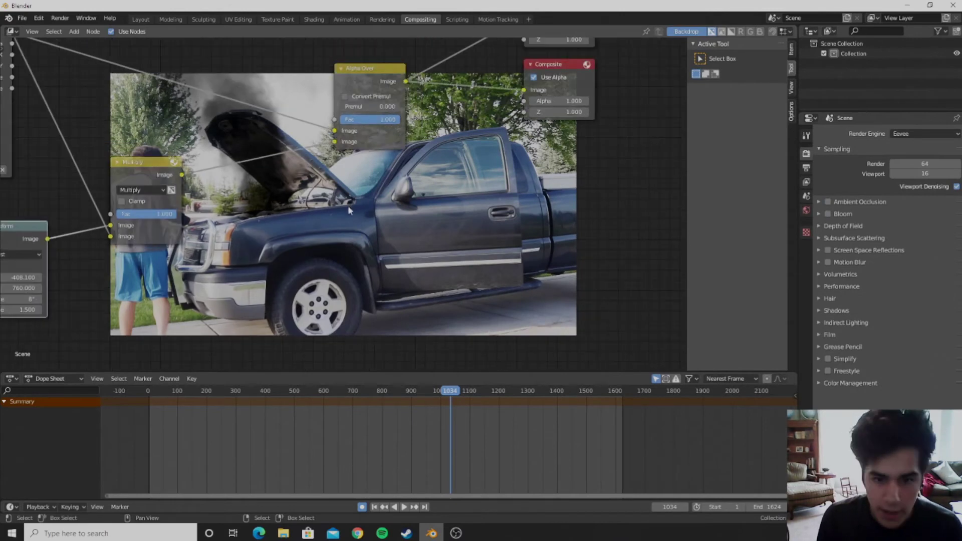
pyautogui.hotkey('shift', 'a')
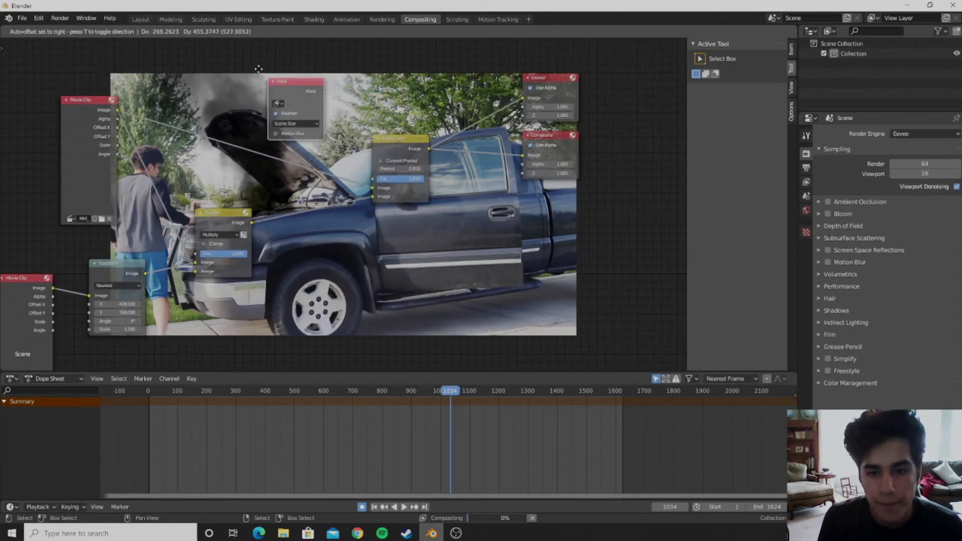
pyautogui.click(232, 54)
pyautogui.moveTo(317, 111); pyautogui.dragTo(503, 276, button='middle')
pyautogui.scroll(1, 476, 256)
pyautogui.click(494, 209)
pyautogui.click(261, 123)
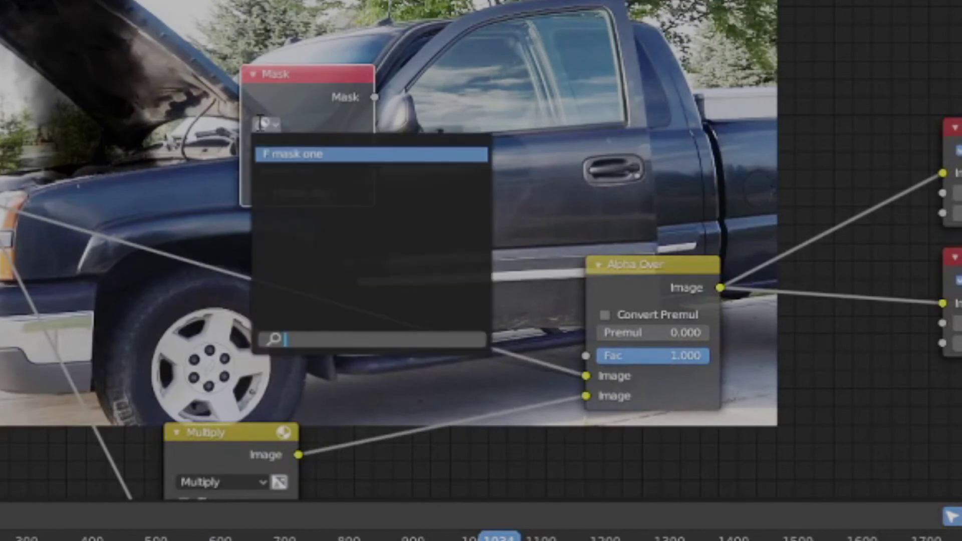
pyautogui.click(279, 153)
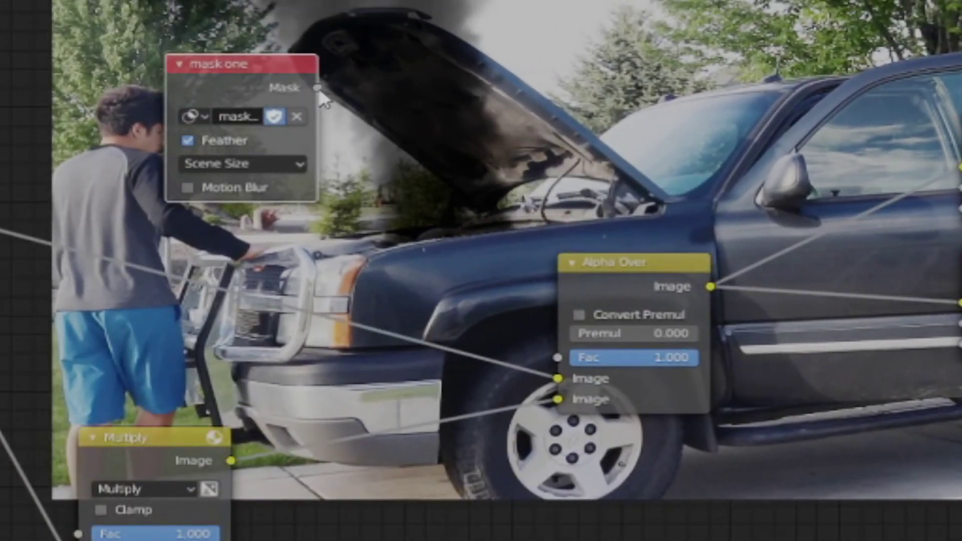
# Connect the Mask node's output to the Alpha Over node's Fac input and go to frame 954
pyautogui.moveTo(318, 88); pyautogui.dragTo(557, 357)
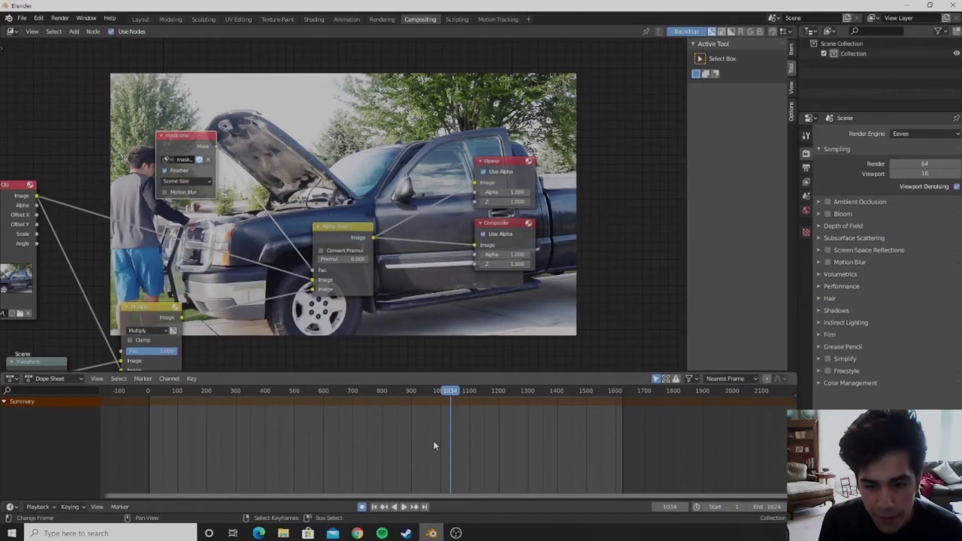
pyautogui.moveTo(433, 441); pyautogui.dragTo(379, 447)
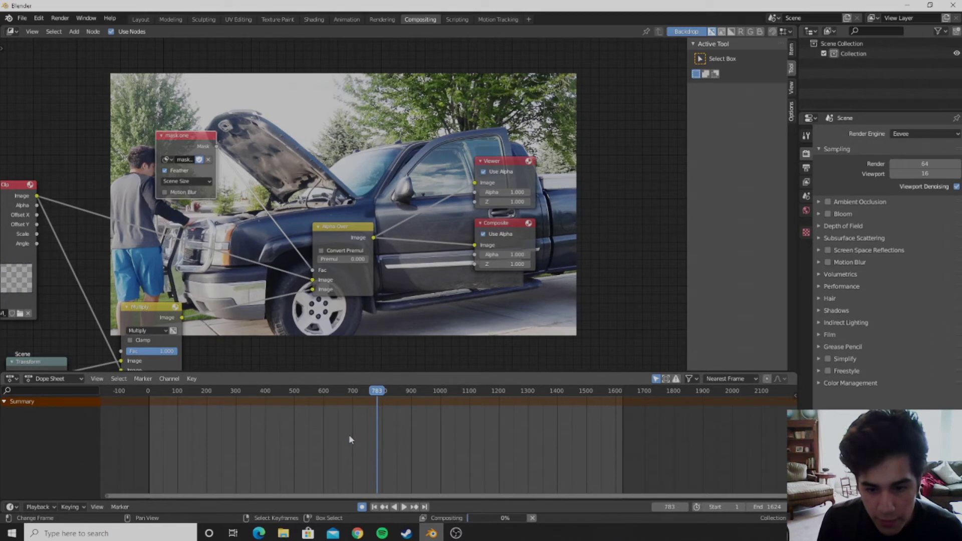
pyautogui.click(401, 423)
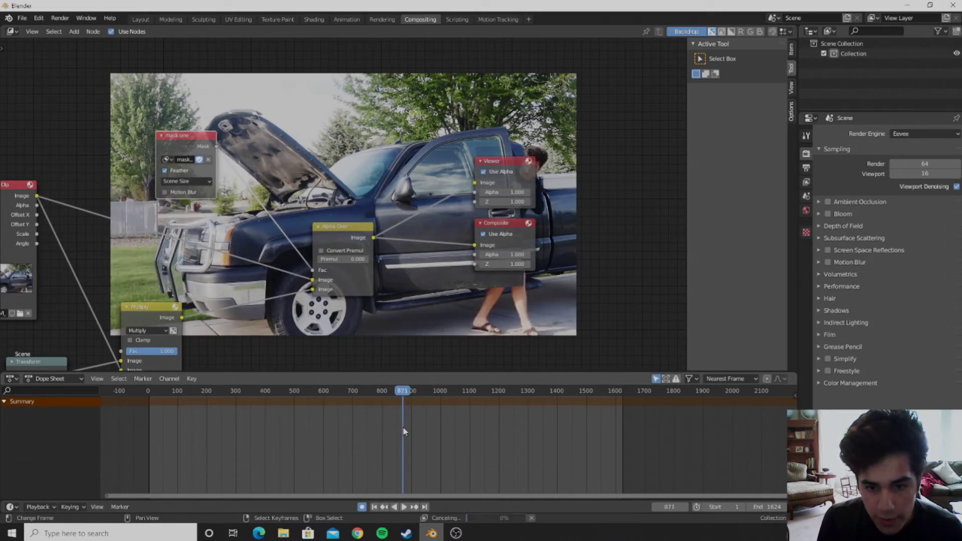
pyautogui.click(427, 422)
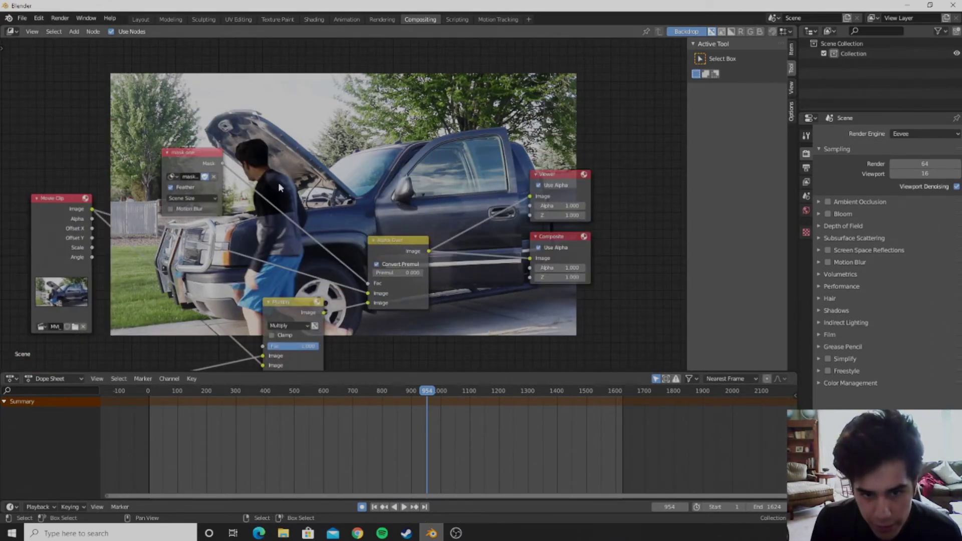
pyautogui.moveTo(201, 152); pyautogui.dragTo(197, 127)
# Render the image at frame 954 to check how the mask affects the person and smoke
pyautogui.click(59, 18)
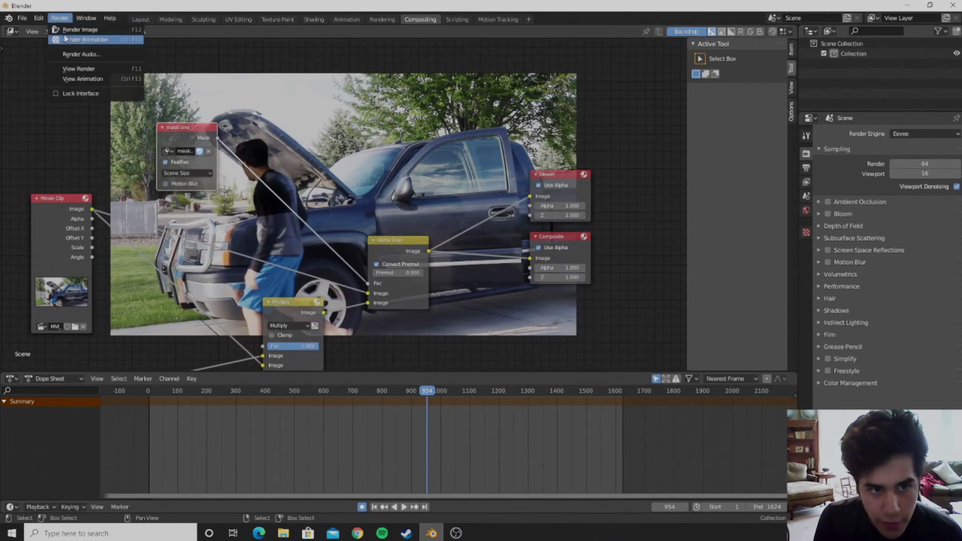
pyautogui.click(75, 30)
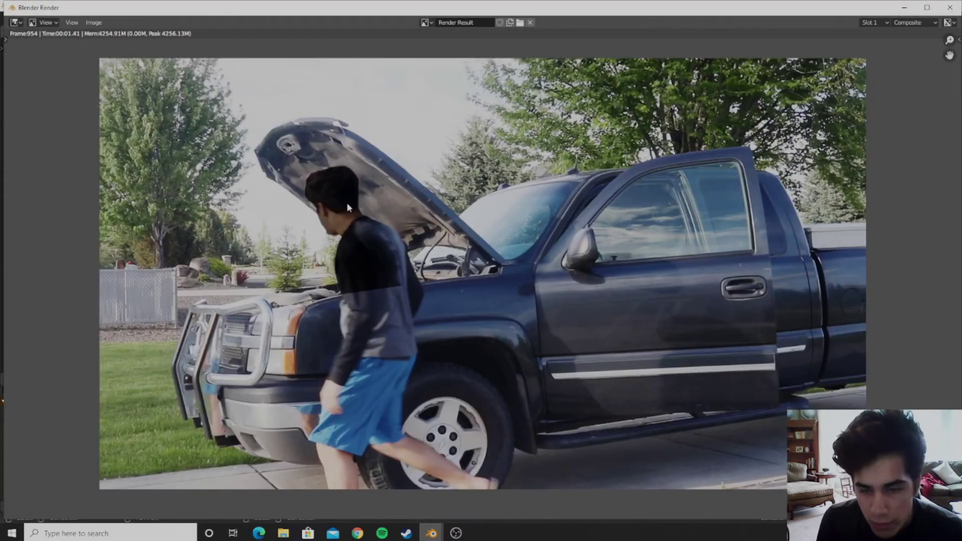
pyautogui.click(949, 8)
# Insert an Invert node between the Mask and Alpha Over nodes, and set the Alpha Over node's Premul to 1.000
pyautogui.hotkey('shift', 'a')
pyautogui.write('in')
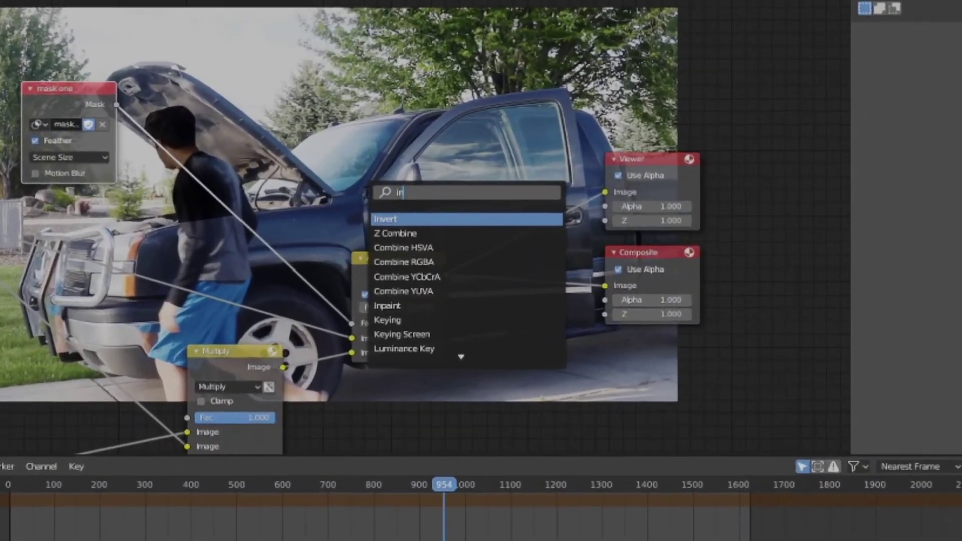
pyautogui.write('vert')
pyautogui.press('Return')
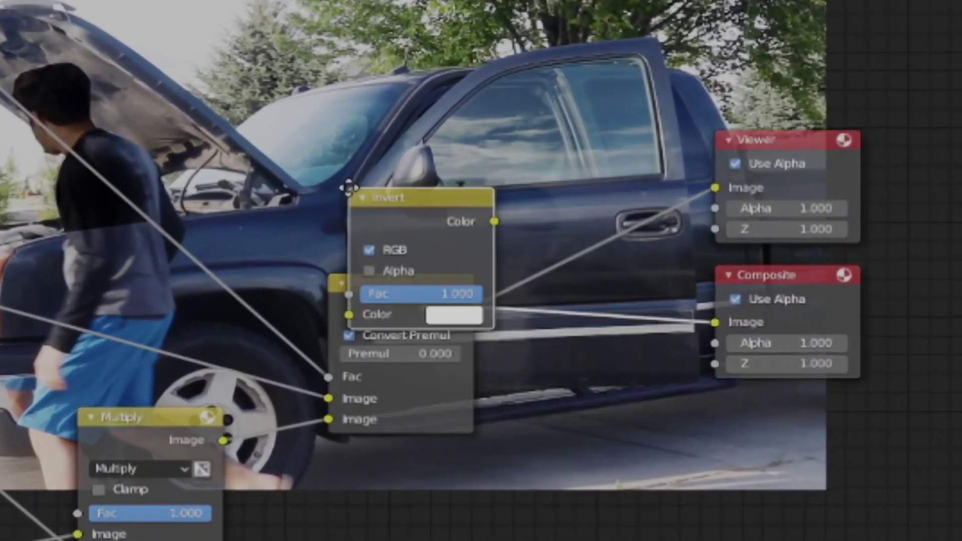
pyautogui.click(211, 176)
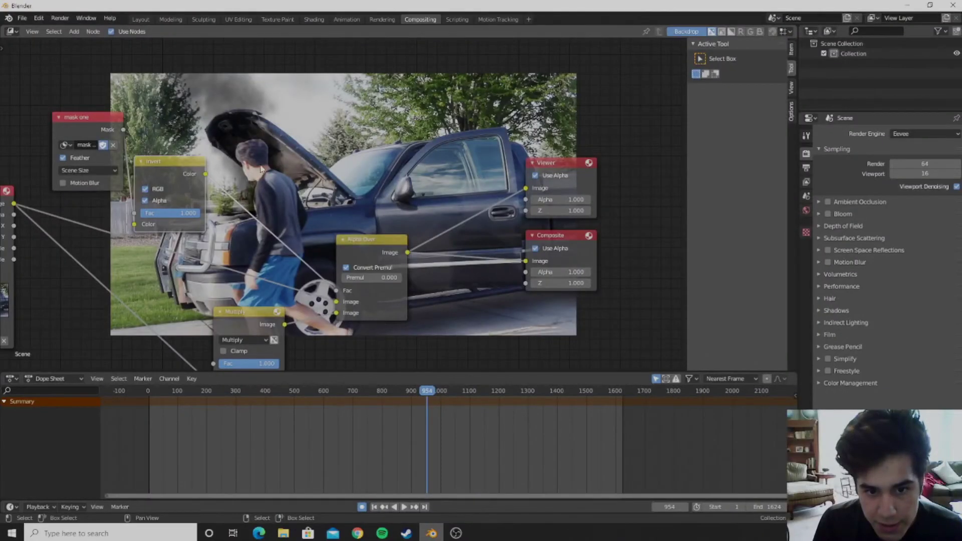
pyautogui.moveTo(356, 277); pyautogui.dragTo(401, 277)
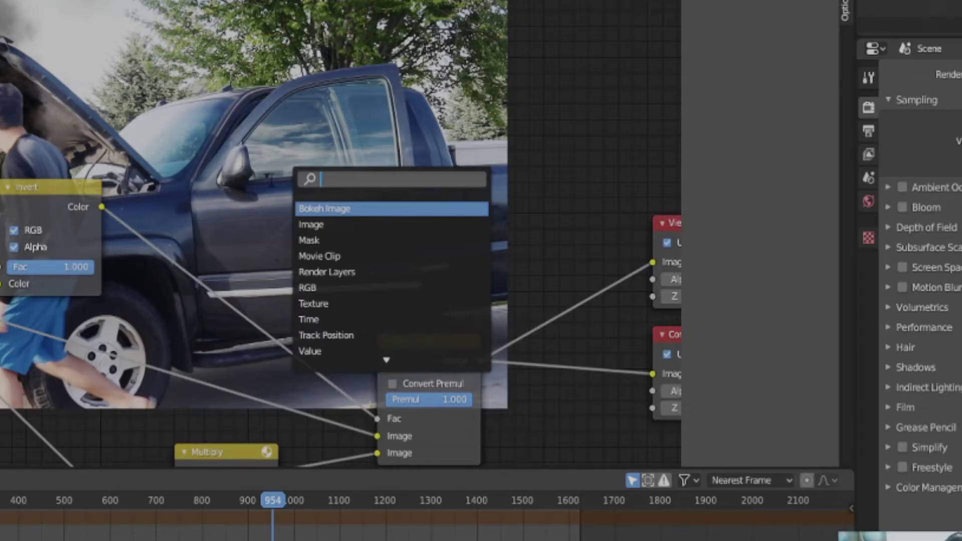
# Insert a Blur node on the link between the Invert and Alpha Over nodes
pyautogui.write('blu')
pyautogui.click(345, 224)
pyautogui.click(259, 223)
pyautogui.moveTo(254, 178); pyautogui.dragTo(255, 143)
pyautogui.scroll(2, 245, 288)
pyautogui.moveTo(242, 289); pyautogui.dragTo(131, 291, button='middle')
# Set the Blur node's size to 2 in X and 4 in Y to soften the mask edge
pyautogui.click(194, 285)
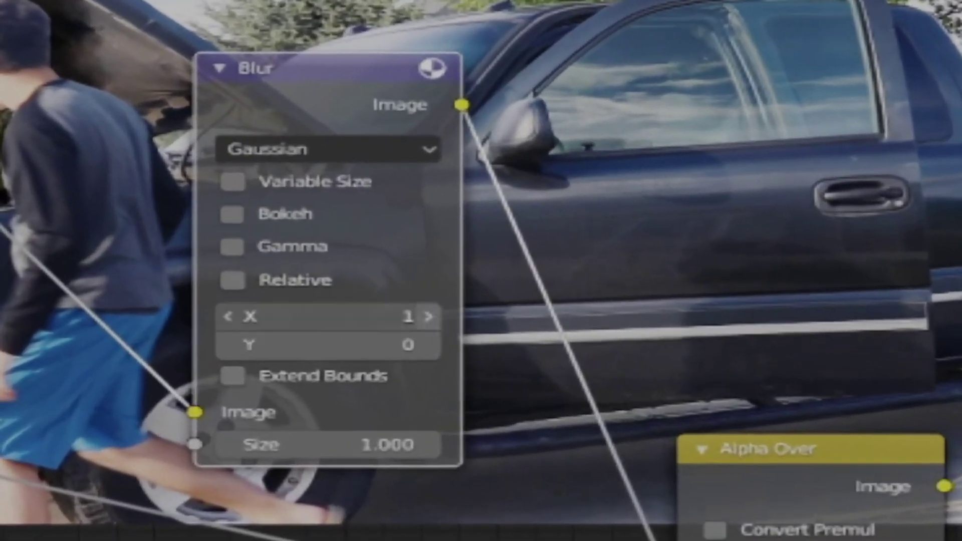
pyautogui.click(430, 316)
pyautogui.click(437, 351)
pyautogui.click(437, 350)
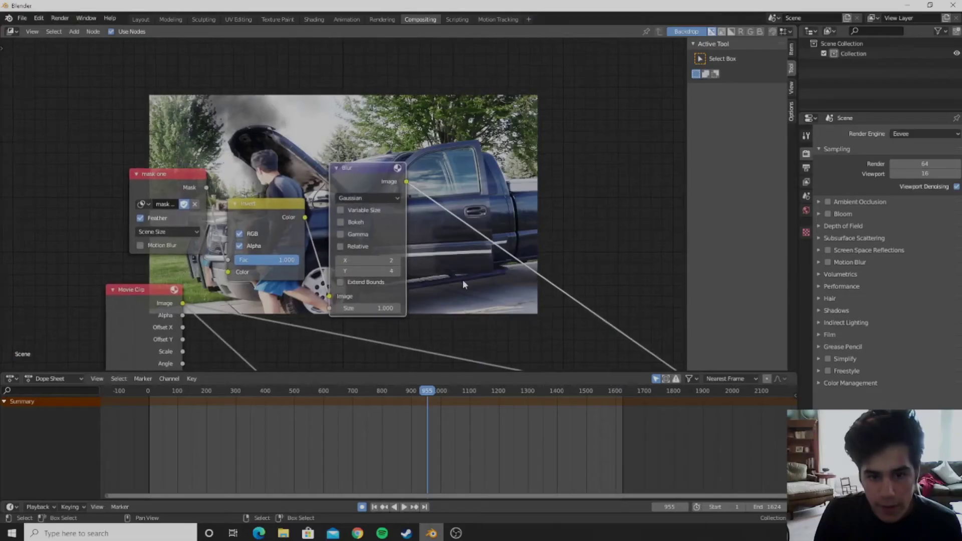
pyautogui.scroll(-3, 462, 280)
pyautogui.scroll(1, 461, 281)
pyautogui.scroll(-1, 360, 278)
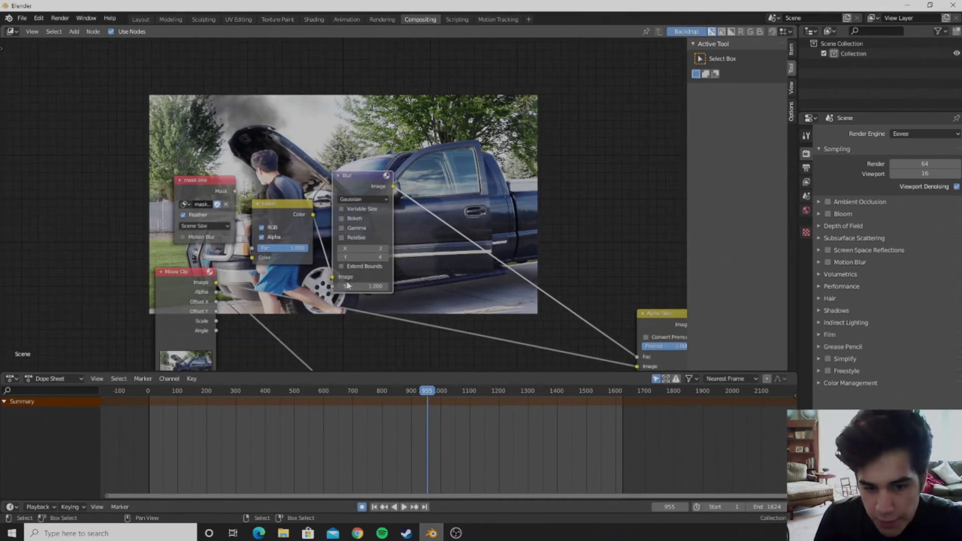
# Set the render output's file format to FFmpeg video
pyautogui.press('Home')
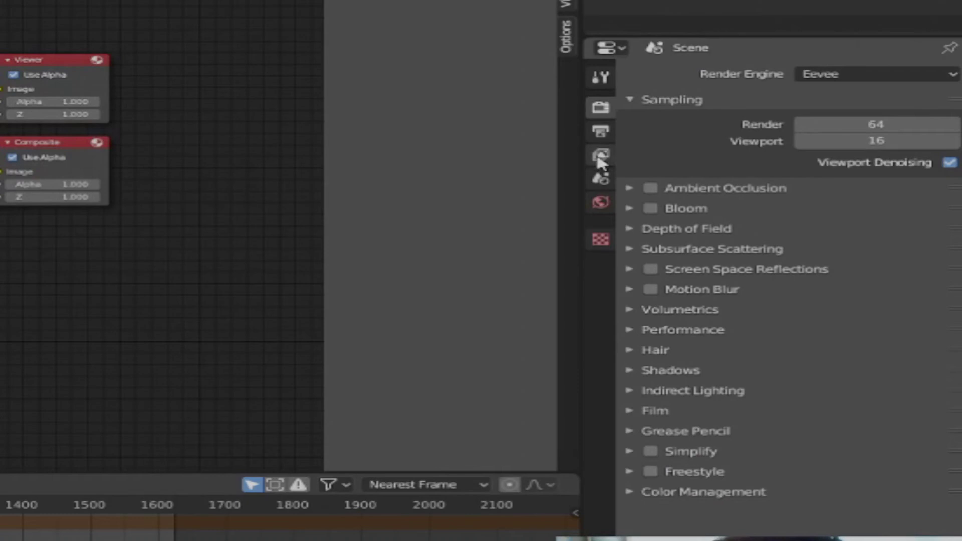
pyautogui.click(806, 168)
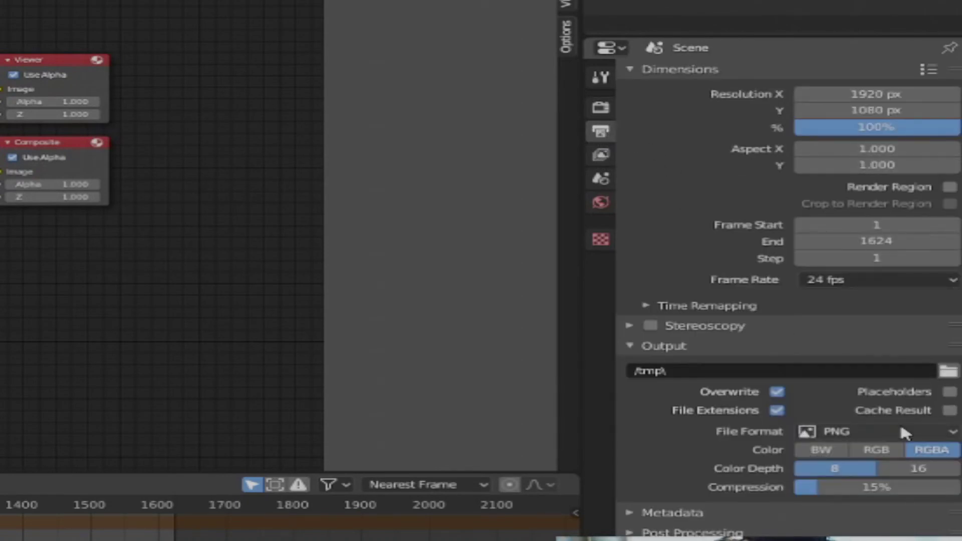
pyautogui.click(902, 430)
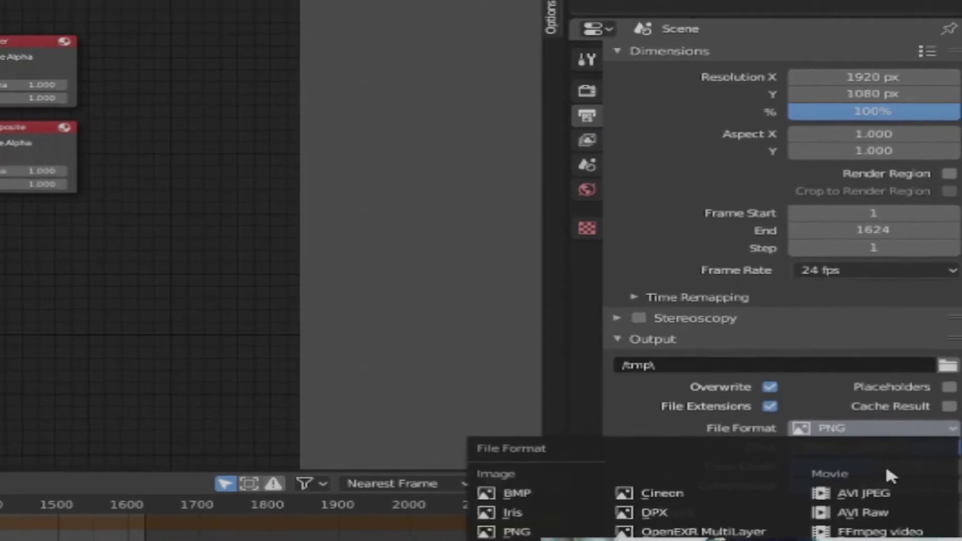
pyautogui.click(874, 531)
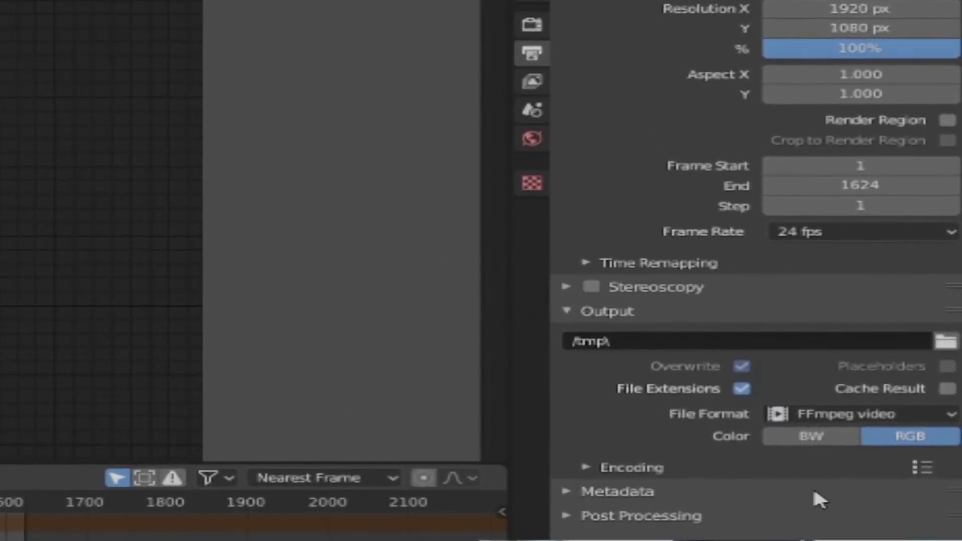
# Expand the encoding settings and set the video output quality to High quality
pyautogui.click(632, 465)
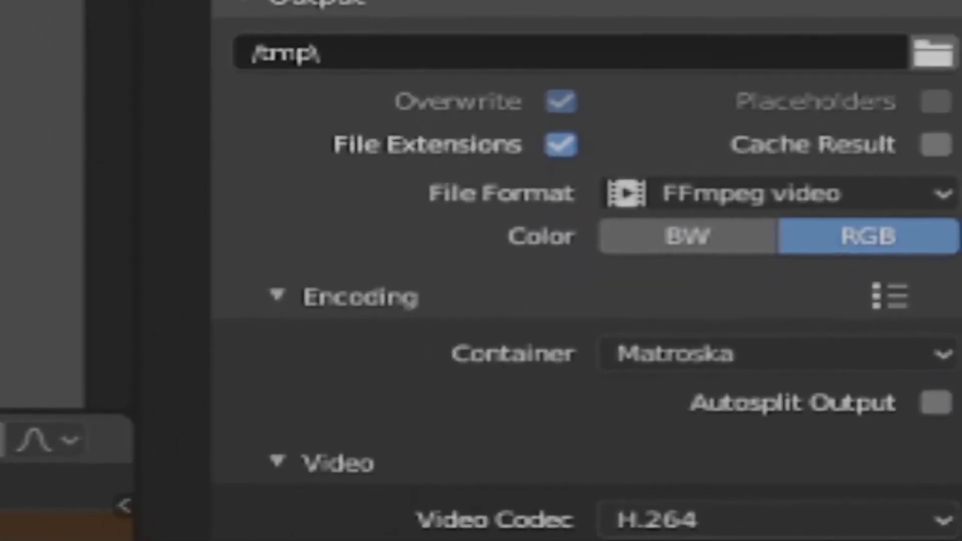
pyautogui.click(741, 540)
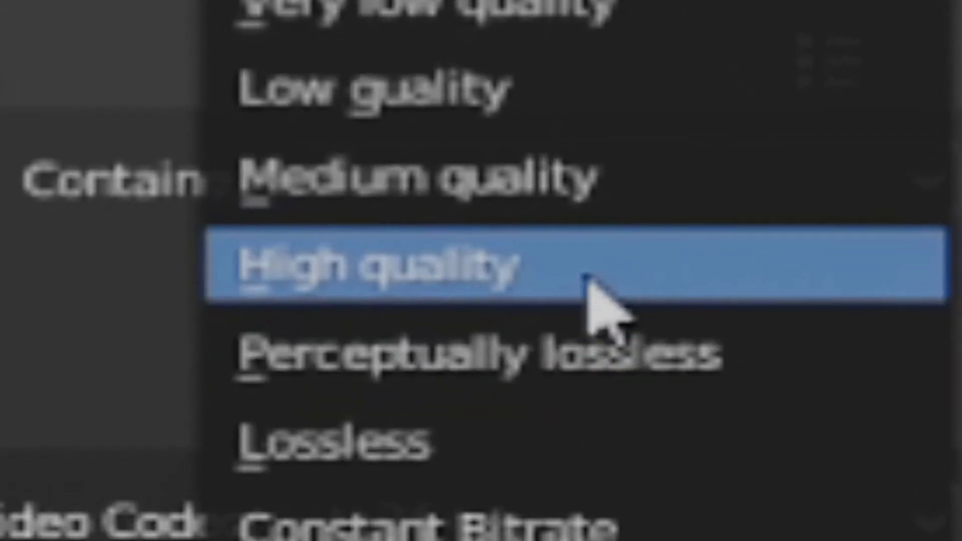
pyautogui.click(626, 315)
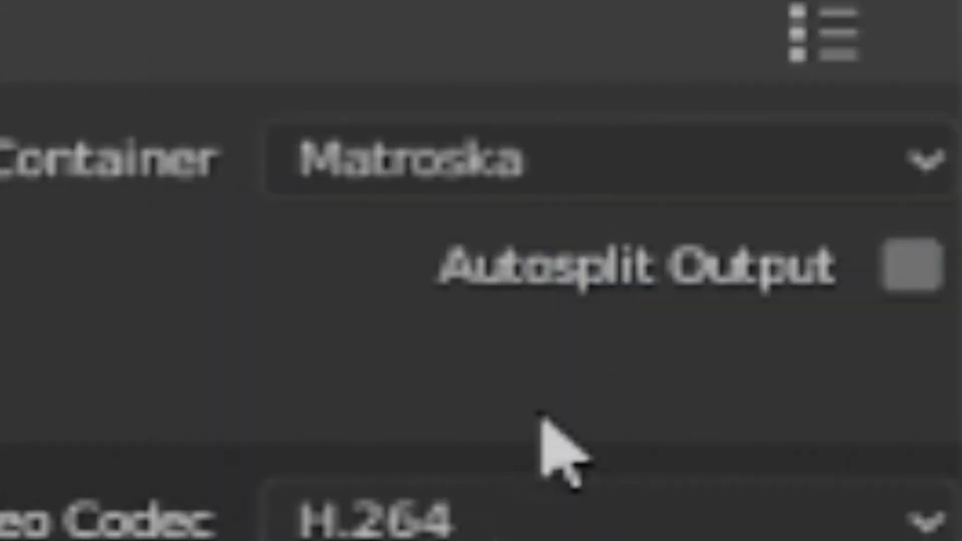
# Set the video output's container to MPEG-4 and the scene's frame rate to 50 fps
pyautogui.click(585, 153)
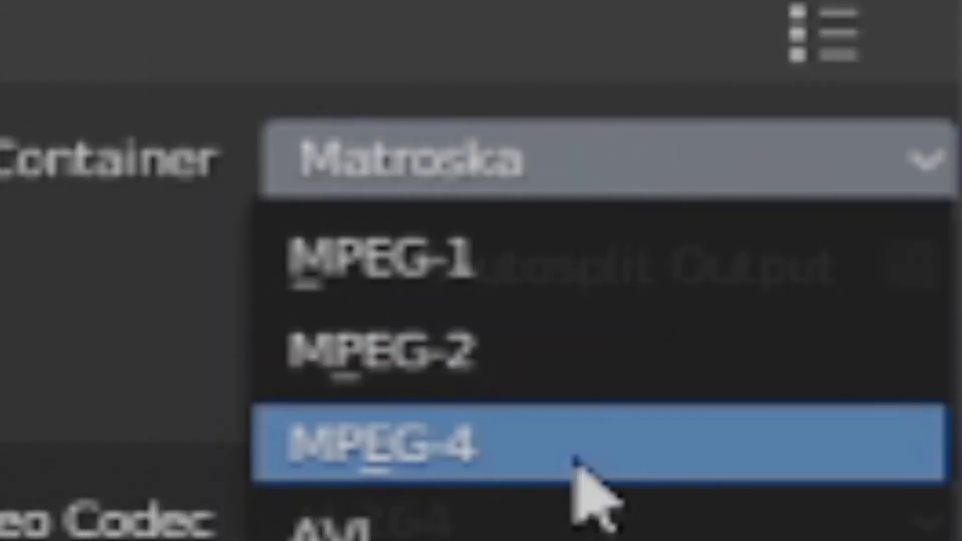
pyautogui.click(575, 432)
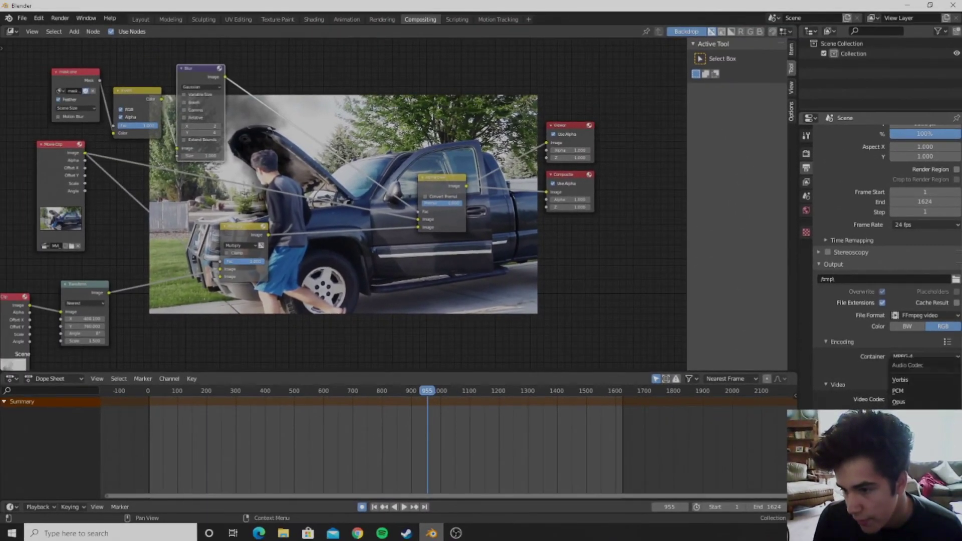
pyautogui.scroll(-1, 883, 344)
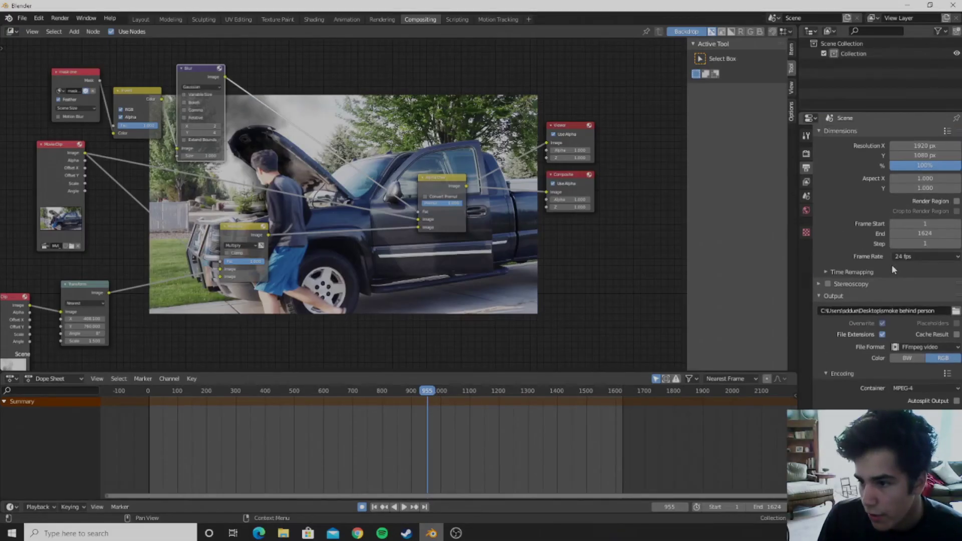
pyautogui.click(909, 256)
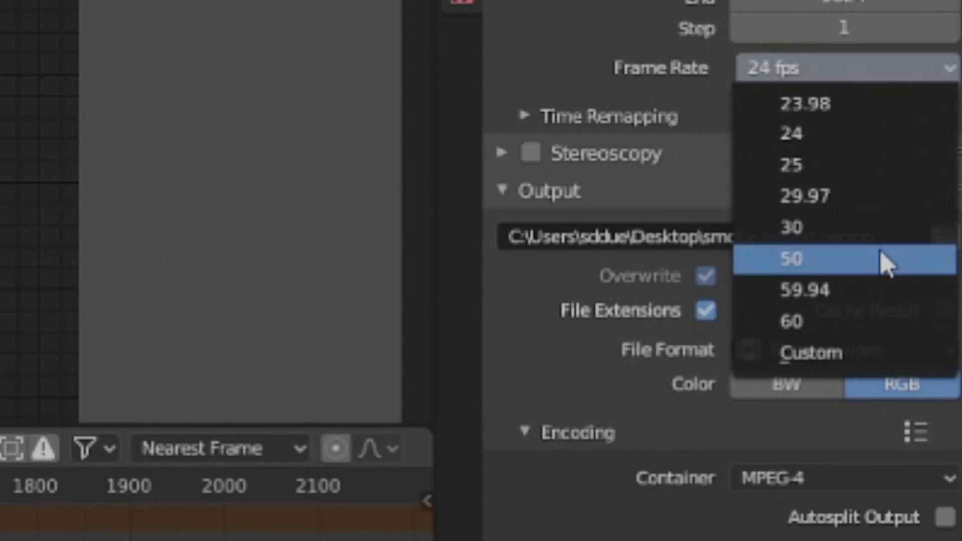
pyautogui.click(884, 260)
# Render the composited animation to the video file and open the rendered result for playback
pyautogui.click(59, 18)
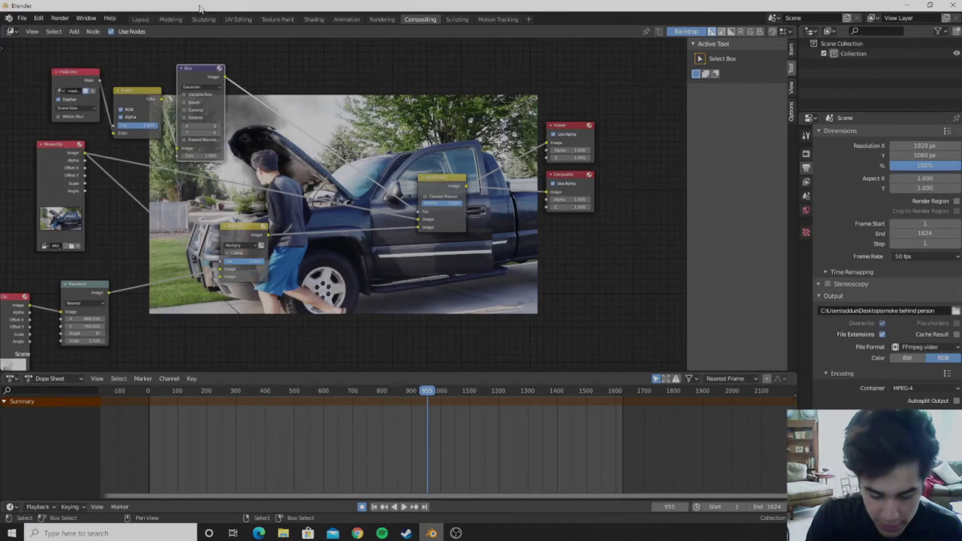
pyautogui.hotkey('ctrl', 'F12')
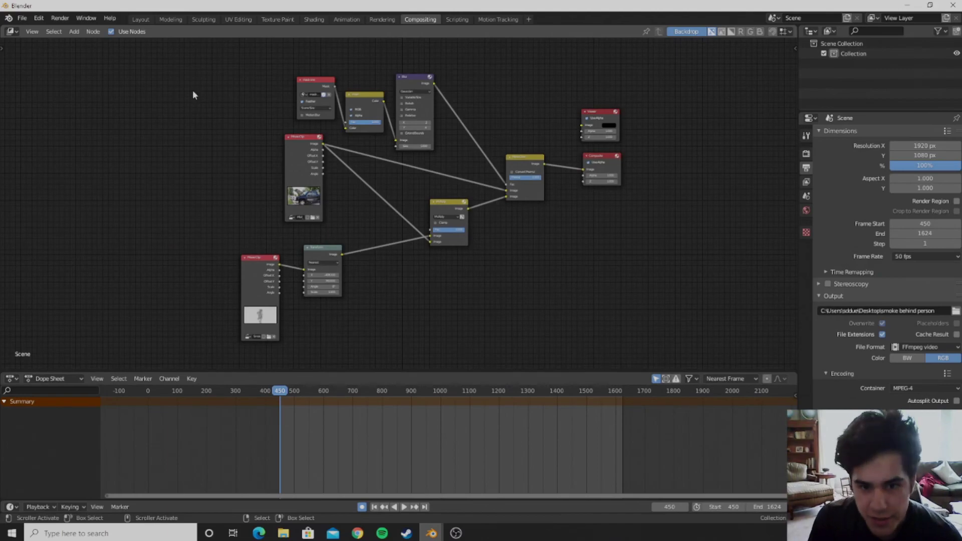
pyautogui.click(59, 18)
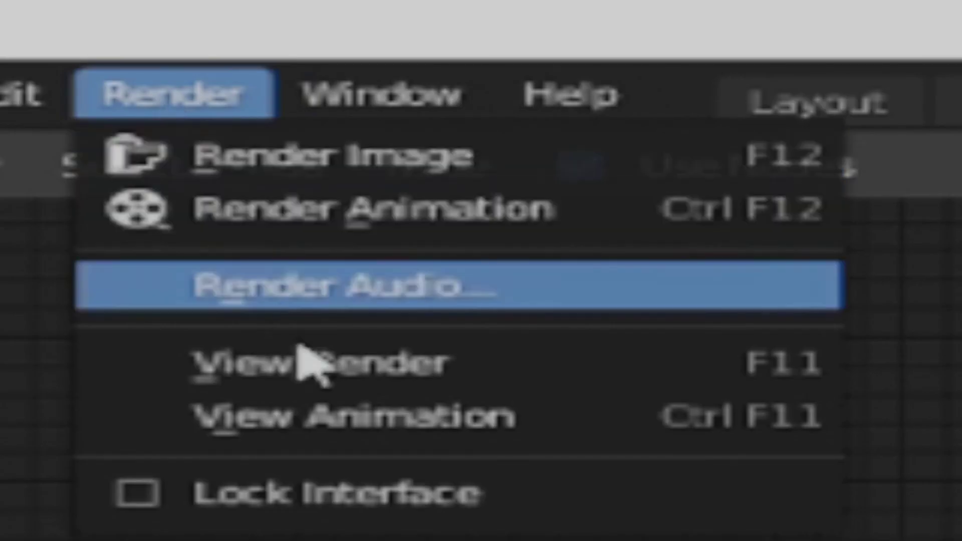
pyautogui.click(350, 431)
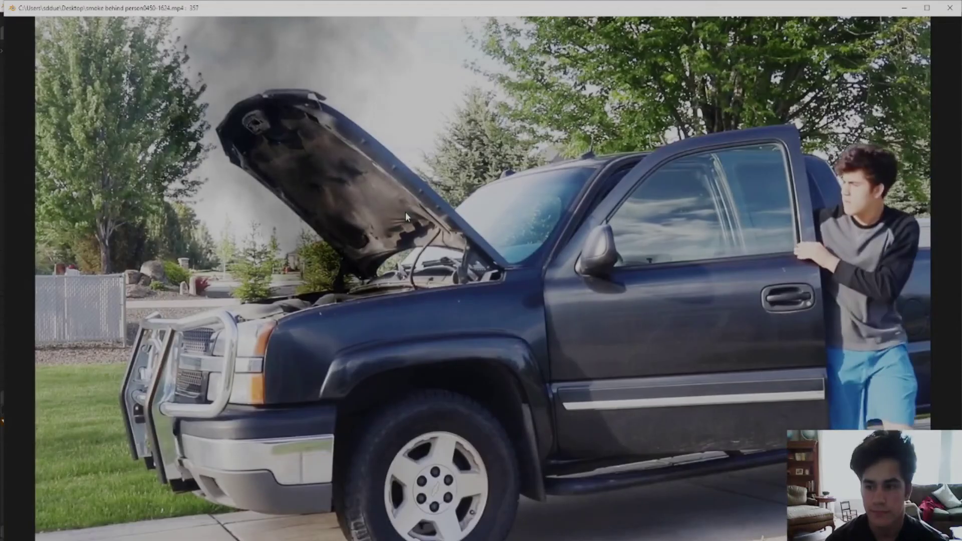